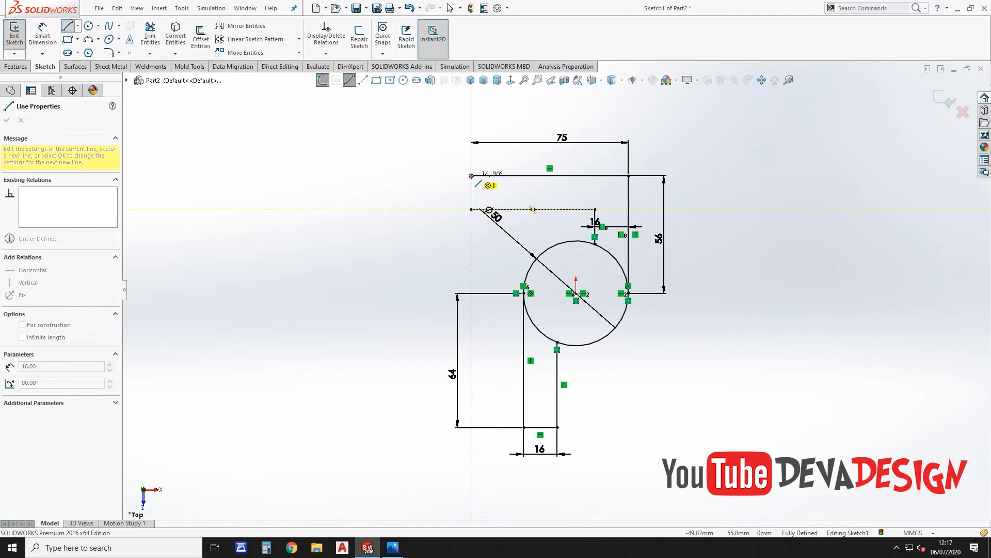
# Step: Reposition the 16 mm dimension of the vertical arm above the circle and check the rod bracket drawing in Photos
pyautogui.press('Escape')
pyautogui.moveTo(607, 222); pyautogui.dragTo(618, 206)
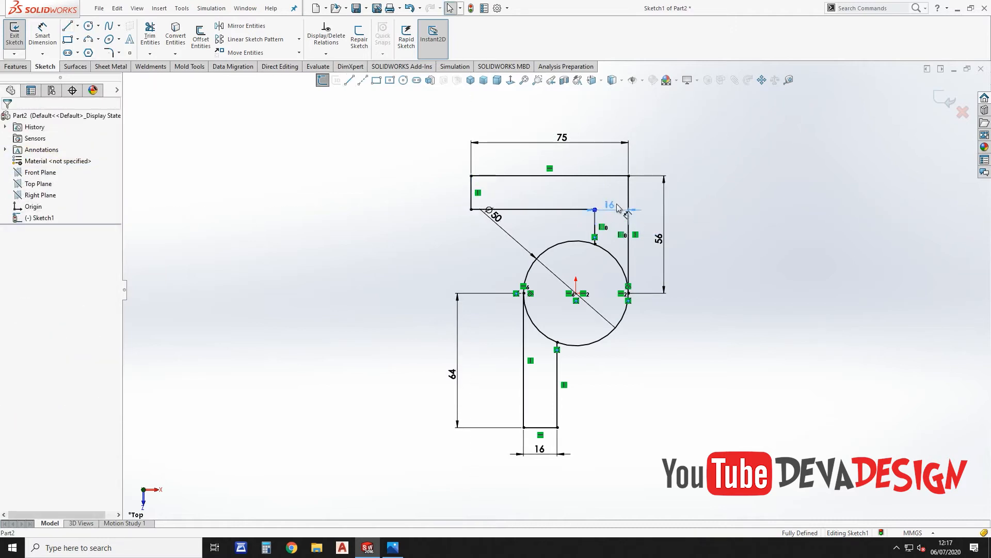
pyautogui.hotkey('alt', 'Tab')
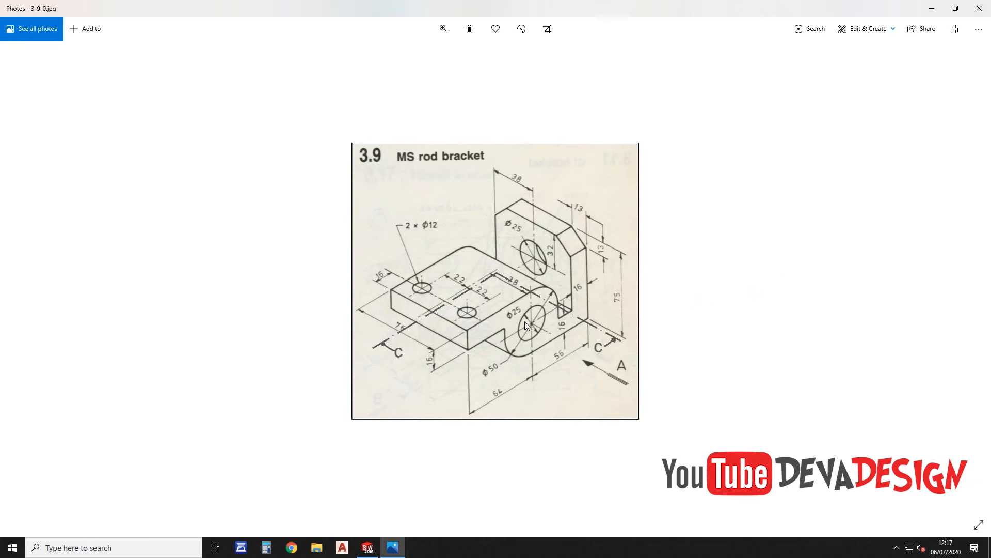
pyautogui.hotkey('alt', 'Tab')
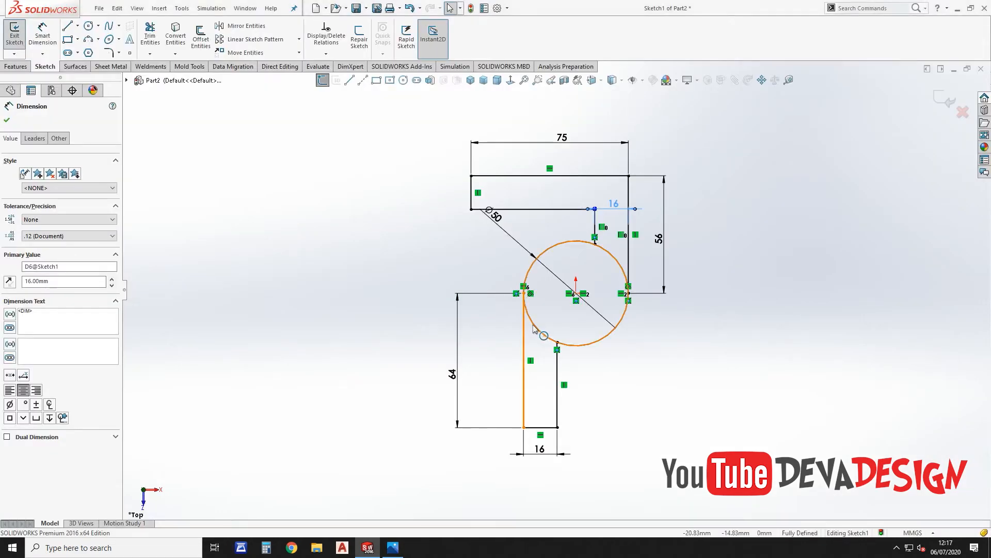
# Step: Sketch a circle centred on the origin inside the 50 mm circle and dimension its diameter to 25 mm
pyautogui.click(89, 26)
pyautogui.click(576, 294)
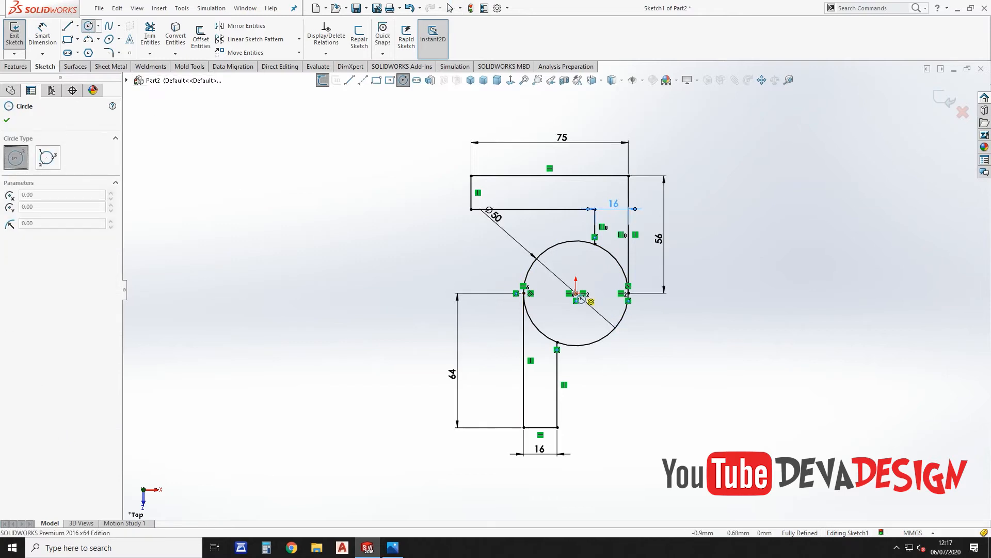
pyautogui.click(573, 323)
pyautogui.click(43, 34)
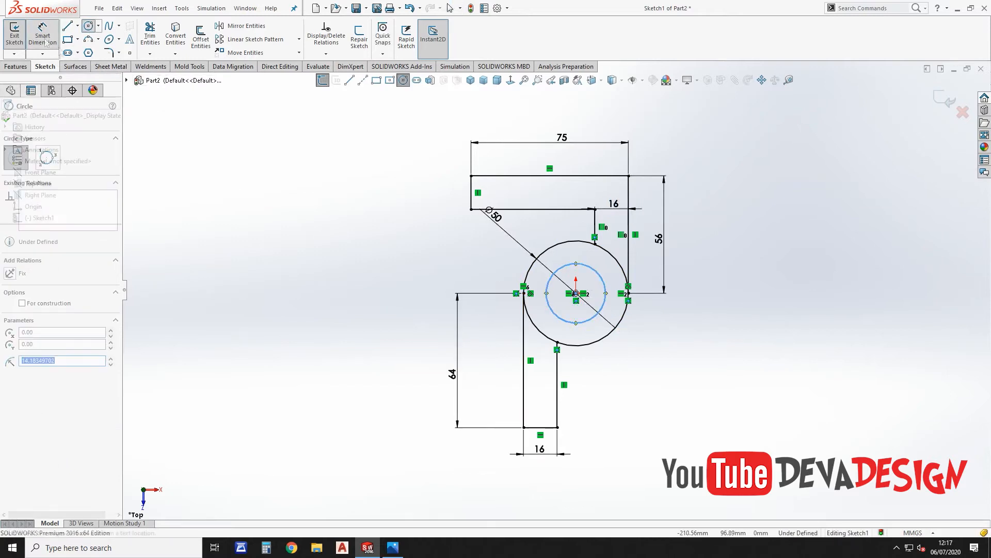
pyautogui.click(566, 278)
pyautogui.click(620, 377)
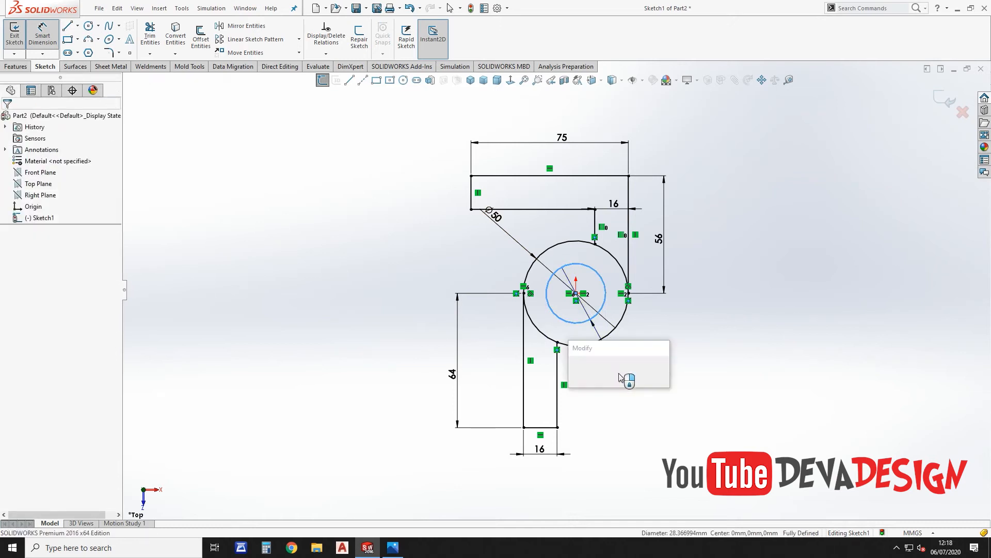
pyautogui.write('25')
pyautogui.press('Return')
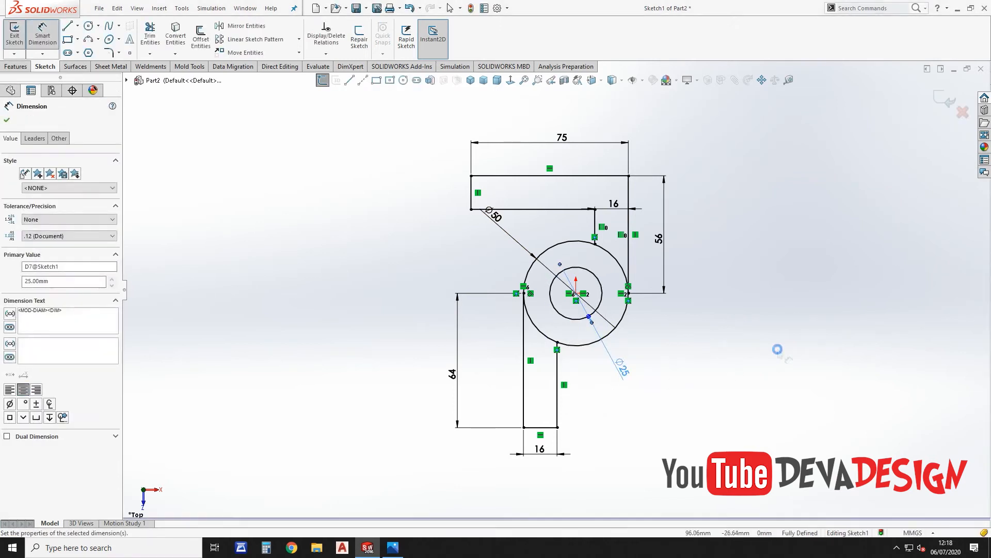
pyautogui.press('Escape')
# Step: Trim away the two arcs of the 50 mm circle that lie inside the upper and lower arms
pyautogui.click(144, 33)
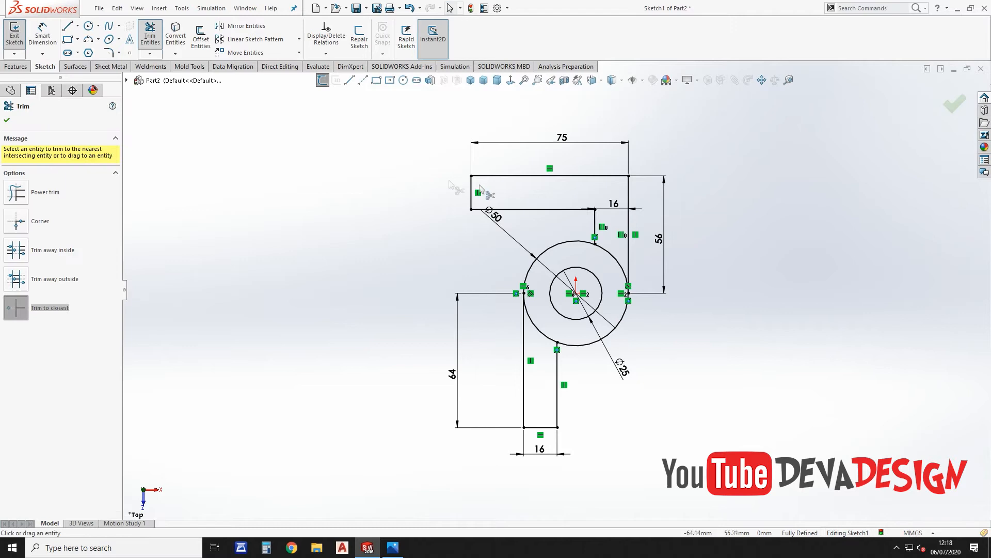
pyautogui.click(613, 256)
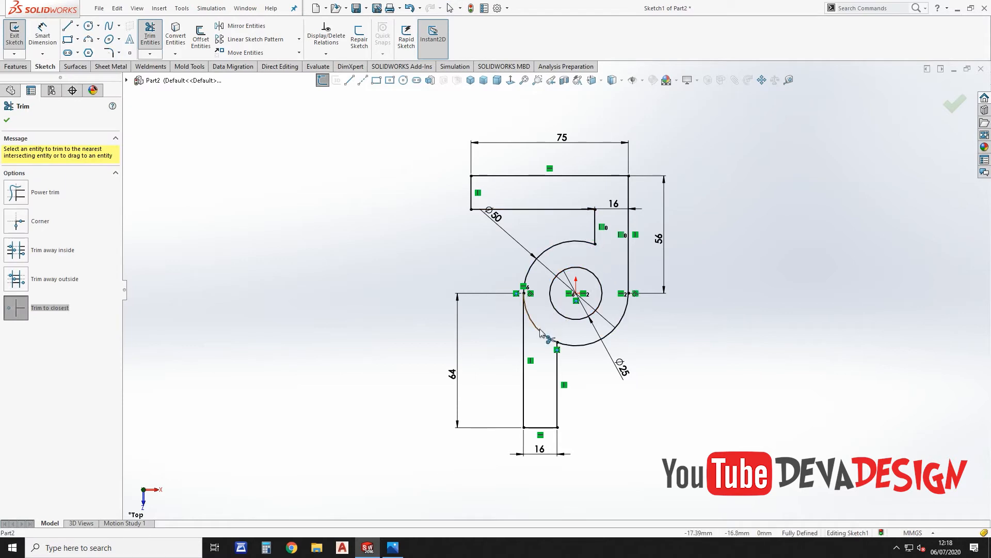
pyautogui.click(540, 330)
pyautogui.press('Escape')
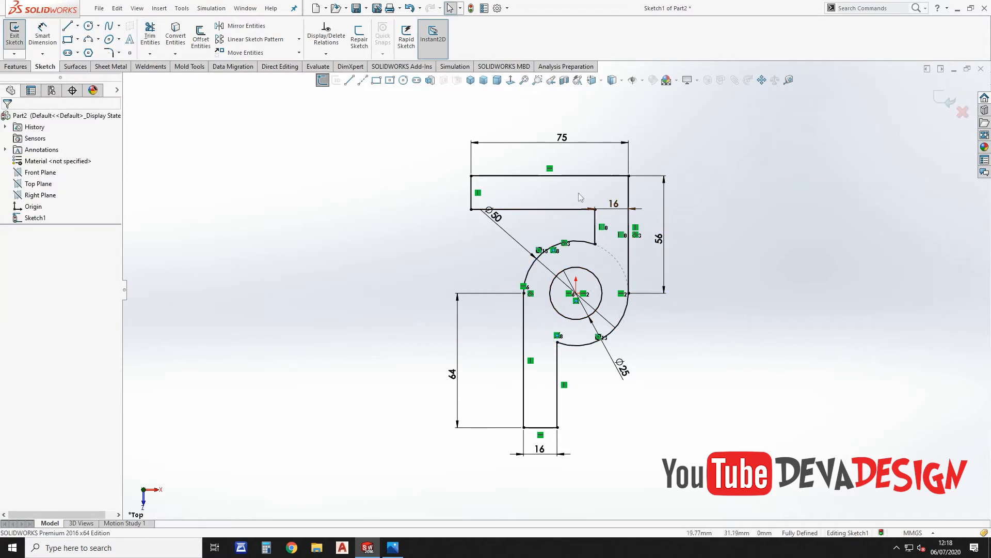
# Step: Check the bracket width on the reference drawing and extrude the profile as a blind boss 76 mm deep
pyautogui.click(471, 80)
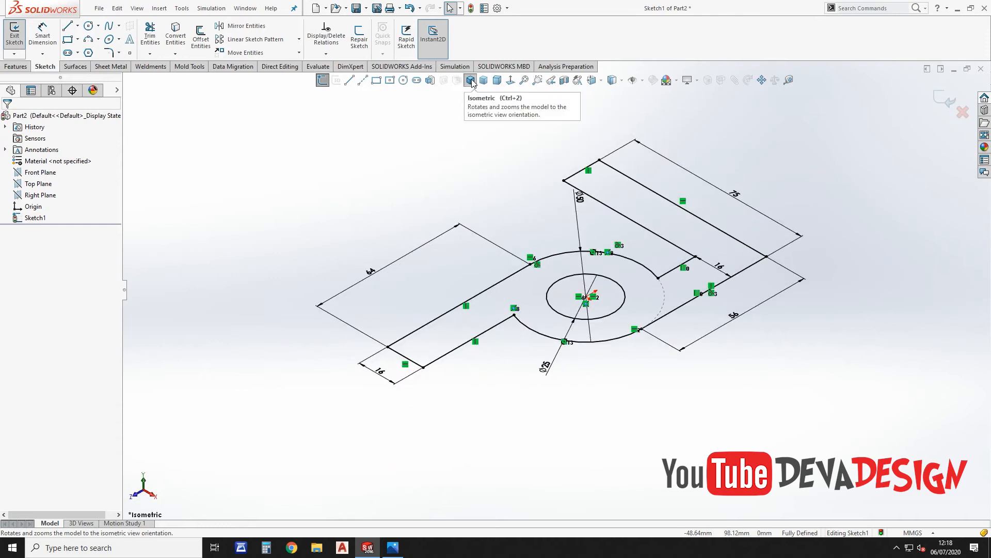
pyautogui.hotkey('alt', 'Tab')
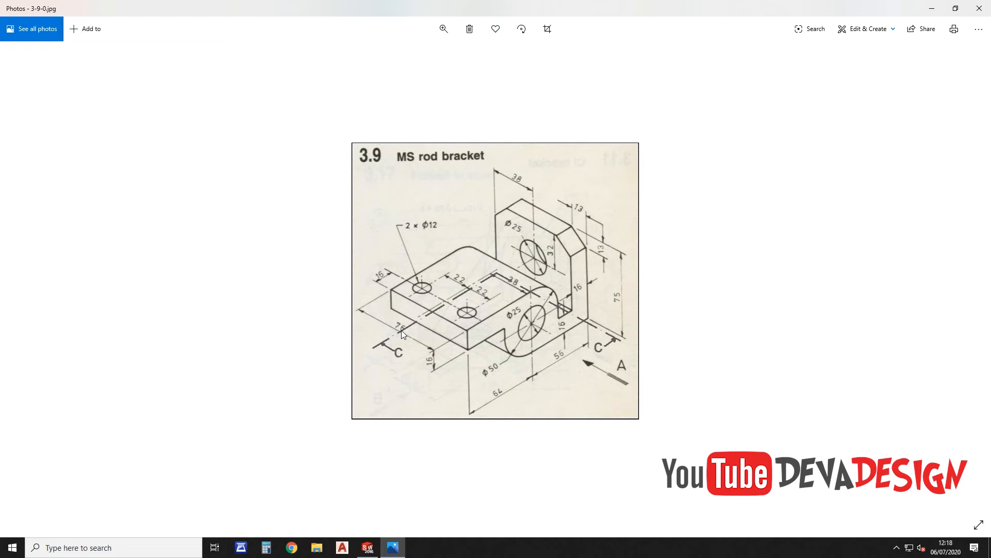
pyautogui.hotkey('alt', 'Tab')
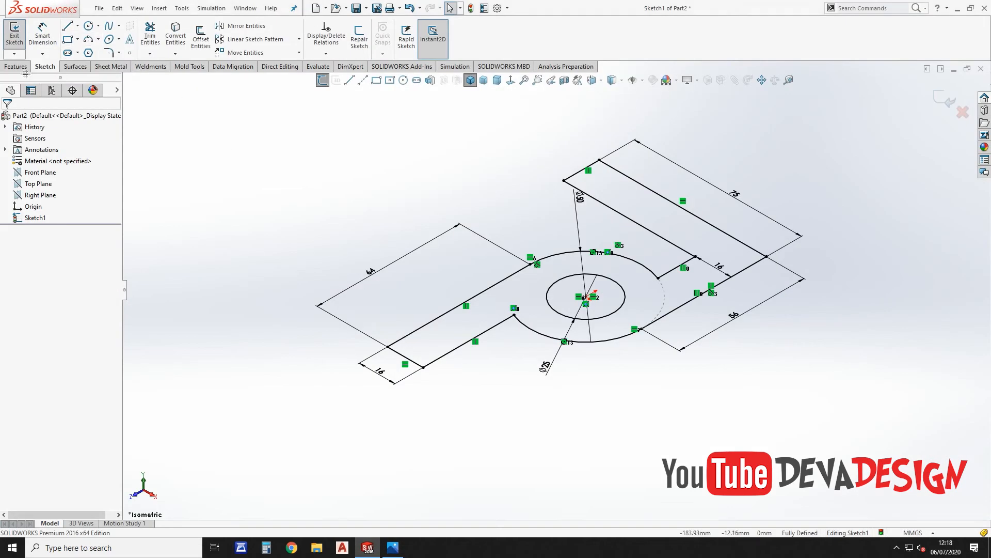
pyautogui.click(16, 67)
pyautogui.click(19, 36)
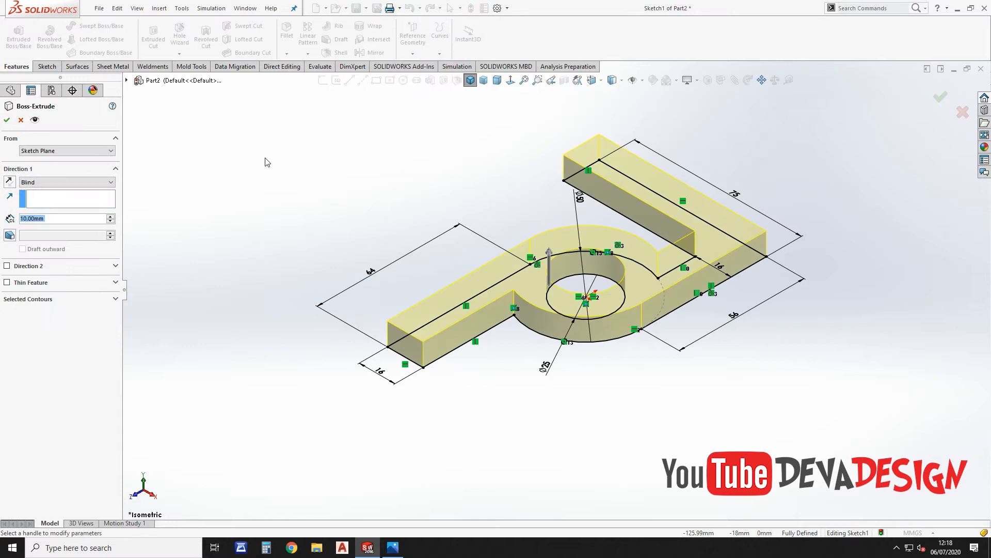
pyautogui.write('76')
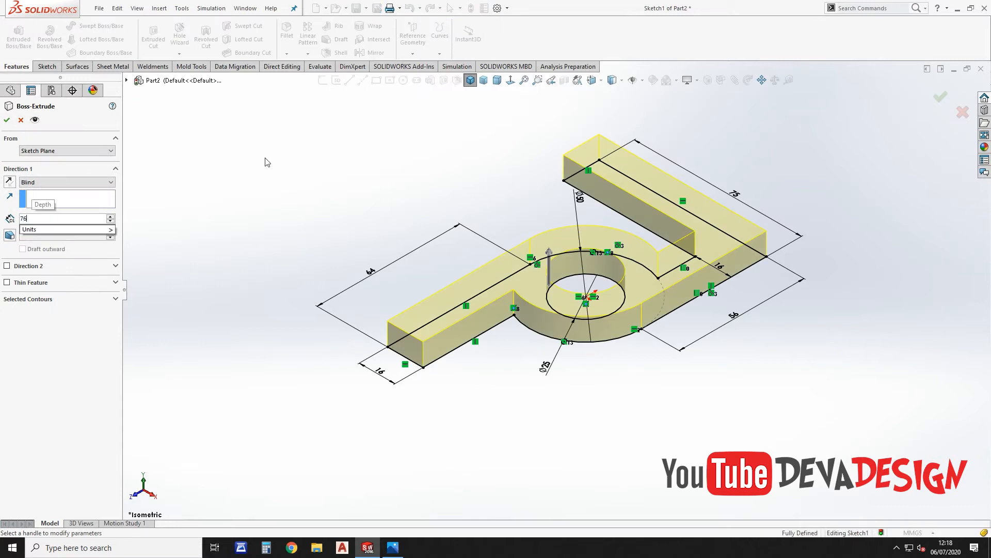
pyautogui.press('Return')
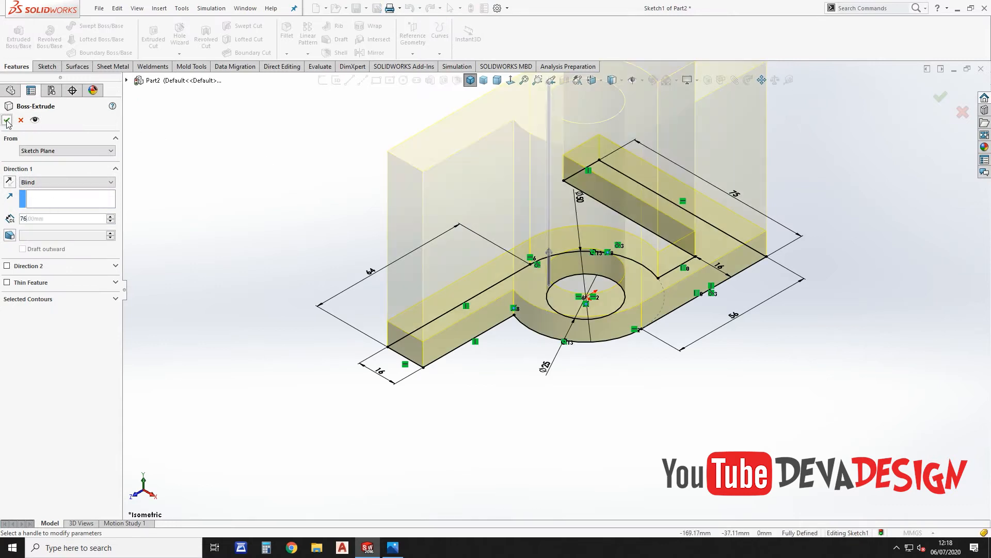
pyautogui.click(7, 120)
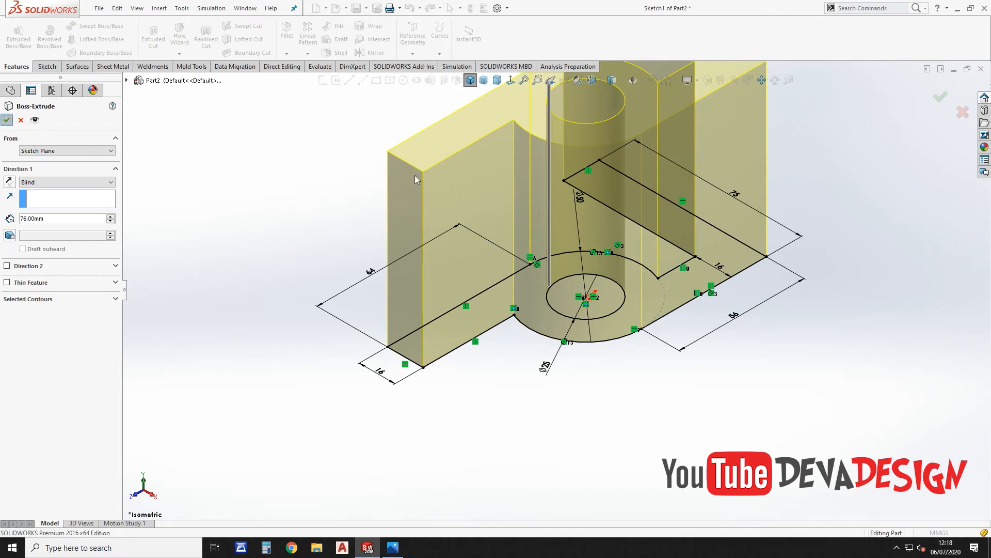
# Step: Orient the extruded bracket like the reference drawing in Photos and compare the two shapes
pyautogui.scroll(4, 545, 355)
pyautogui.click(742, 254)
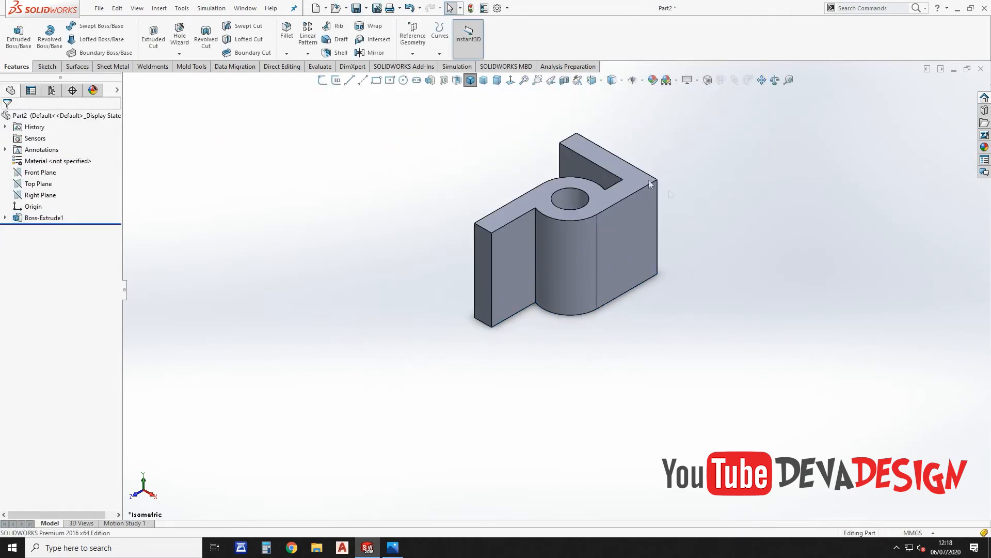
pyautogui.scroll(-2, 652, 154)
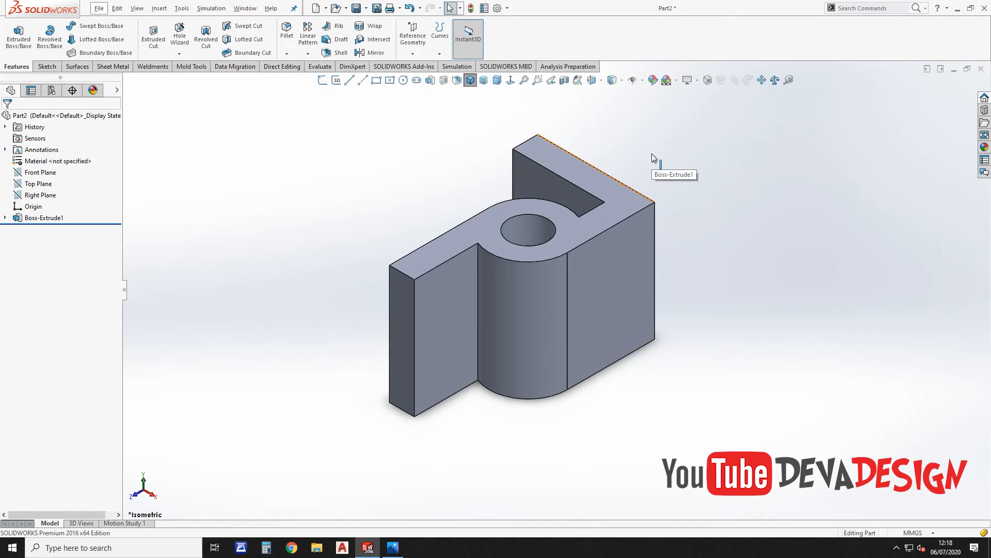
pyautogui.hotkey('alt', 'Tab')
pyautogui.hotkey('alt', 'Tab')
pyautogui.moveTo(652, 154)
pyautogui.mouseDown(button='middle')
pyautogui.moveTo(644, 317)
pyautogui.moveTo(691, 146)
pyautogui.moveTo(616, 144)
pyautogui.moveTo(611, 108)
pyautogui.moveTo(644, 134)
pyautogui.moveTo(661, 175)
pyautogui.moveTo(587, 214)
pyautogui.moveTo(594, 227)
pyautogui.moveTo(582, 248)
pyautogui.moveTo(593, 235)
pyautogui.moveTo(605, 256)
pyautogui.mouseUp(button='middle')
pyautogui.hotkey('alt', 'Tab')
pyautogui.hotkey('alt', 'Tab')
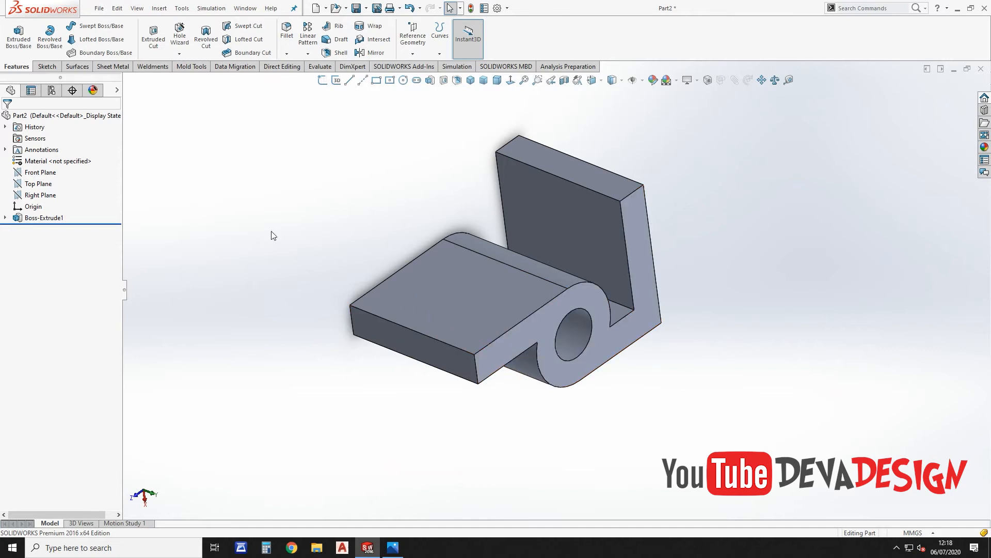
# Step: Chamfer the two short upper corner edges of the upright plate with 13 mm distance at 45 degrees
pyautogui.hotkey('alt', 'Tab')
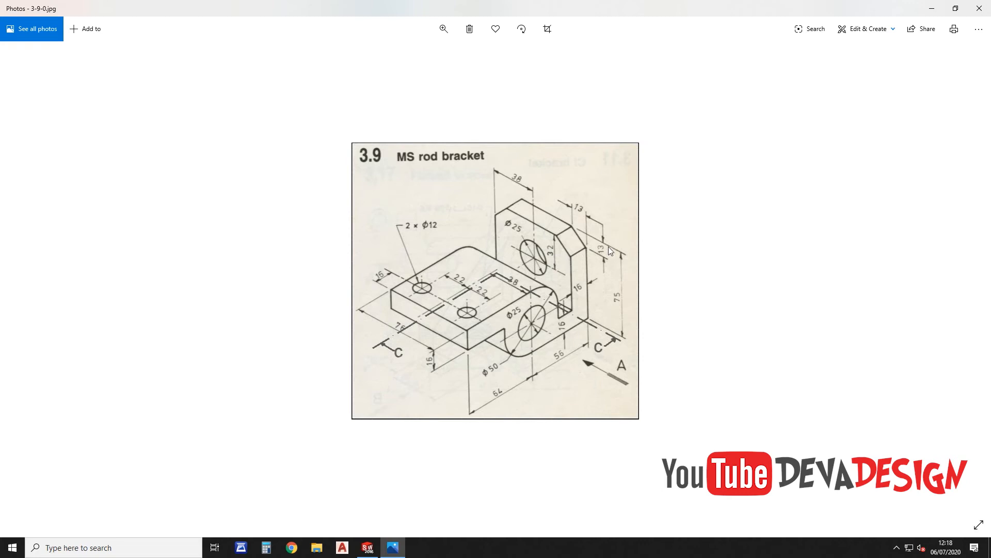
pyautogui.hotkey('alt', 'Tab')
pyautogui.click(287, 54)
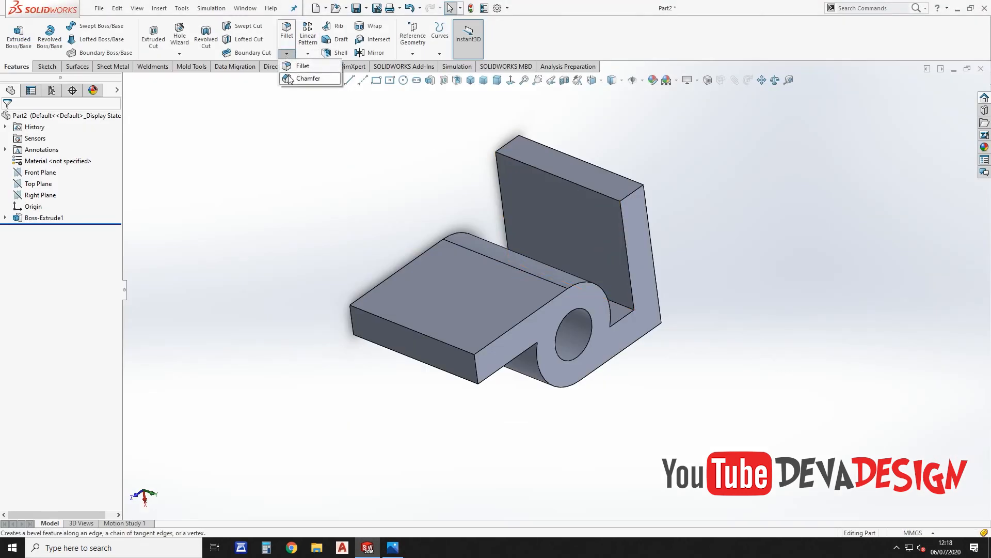
pyautogui.click(307, 78)
pyautogui.write('13')
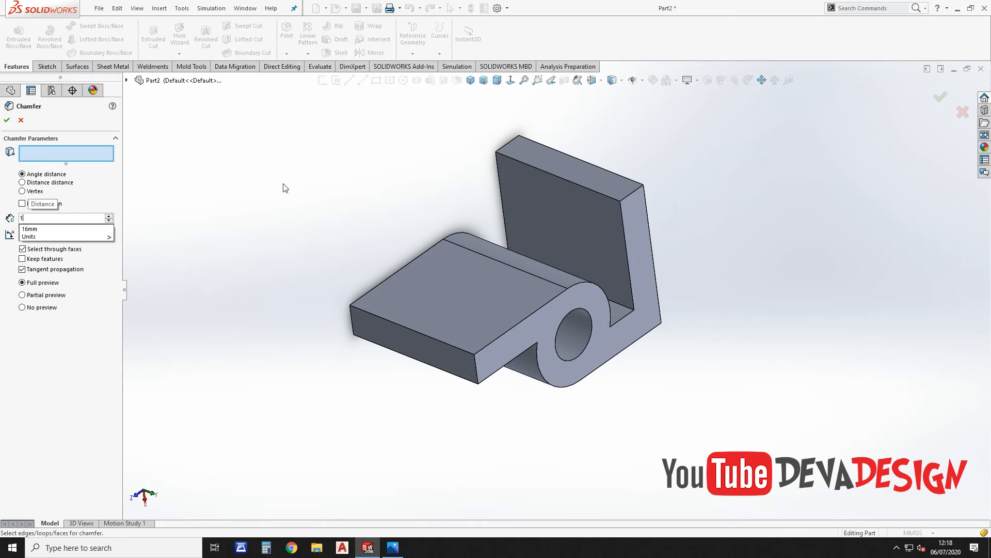
pyautogui.press('Return')
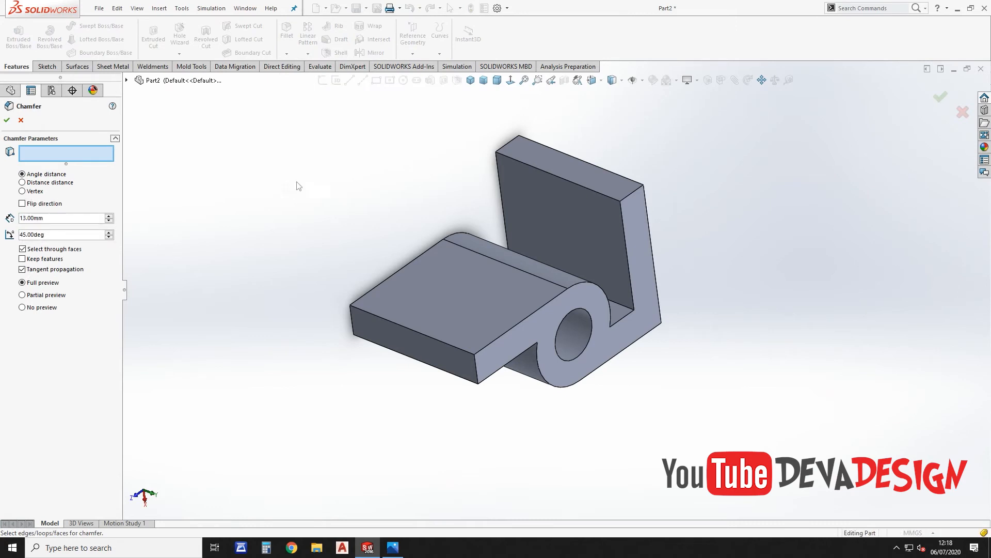
pyautogui.click(510, 144)
pyautogui.click(632, 191)
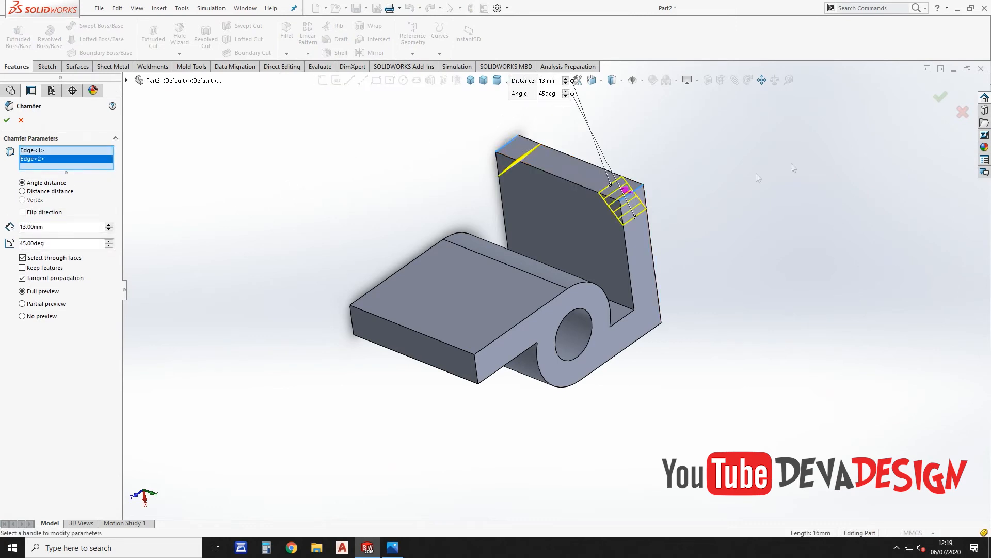
pyautogui.click(941, 97)
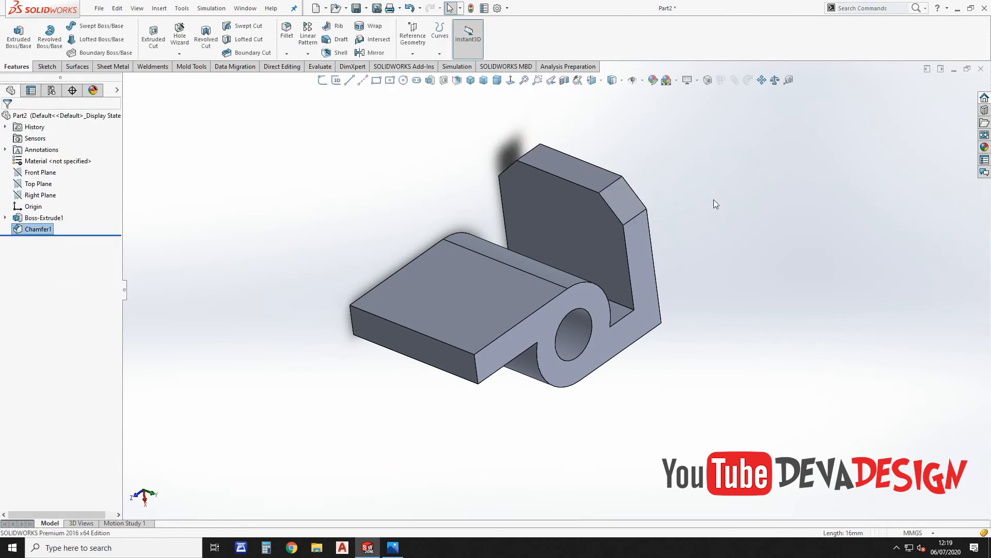
# Step: Open a sketch on the flat plate's upper face and draw two circles about 12 mm in diameter near its free end
pyautogui.hotkey('alt', 'Tab')
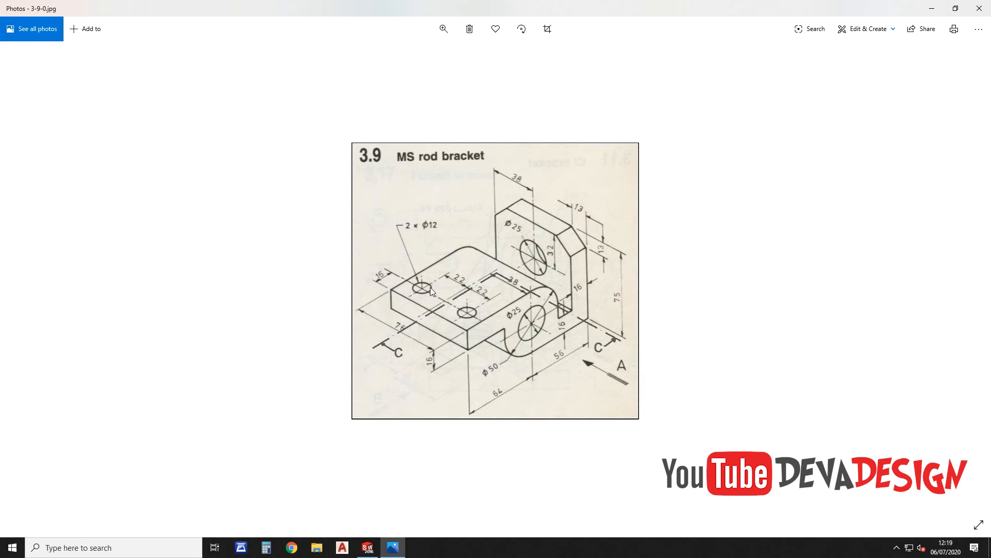
pyautogui.hotkey('alt', 'Tab')
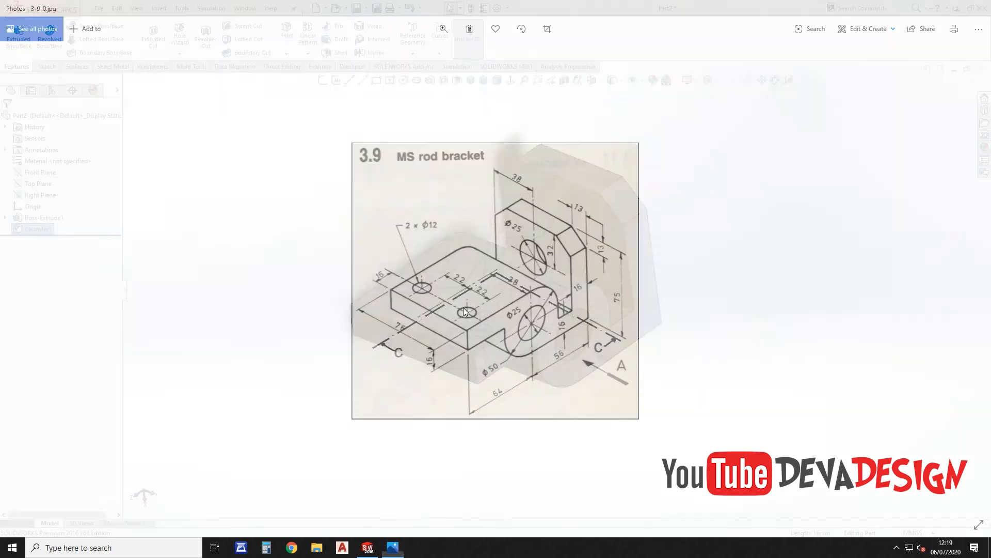
pyautogui.click(459, 304)
pyautogui.click(501, 274)
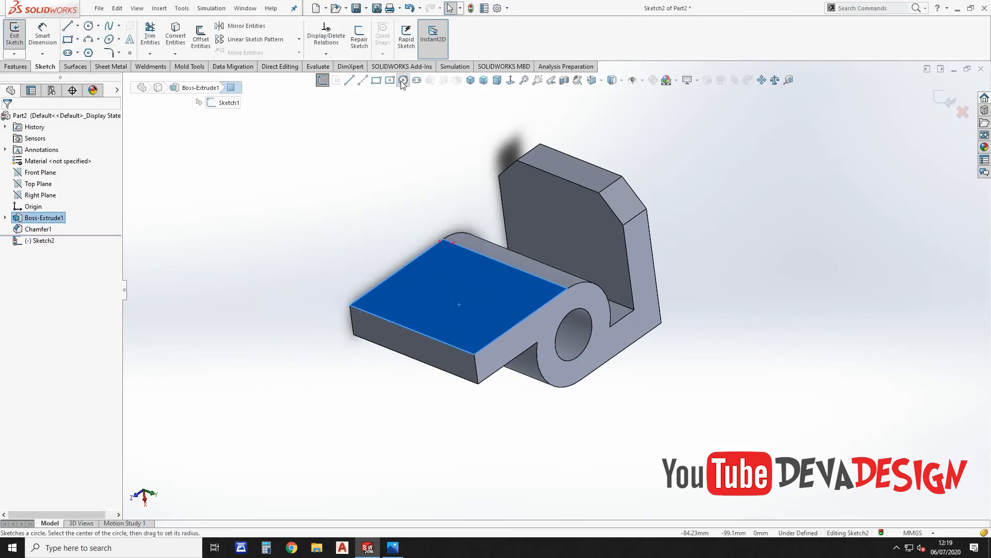
pyautogui.click(403, 81)
pyautogui.click(510, 80)
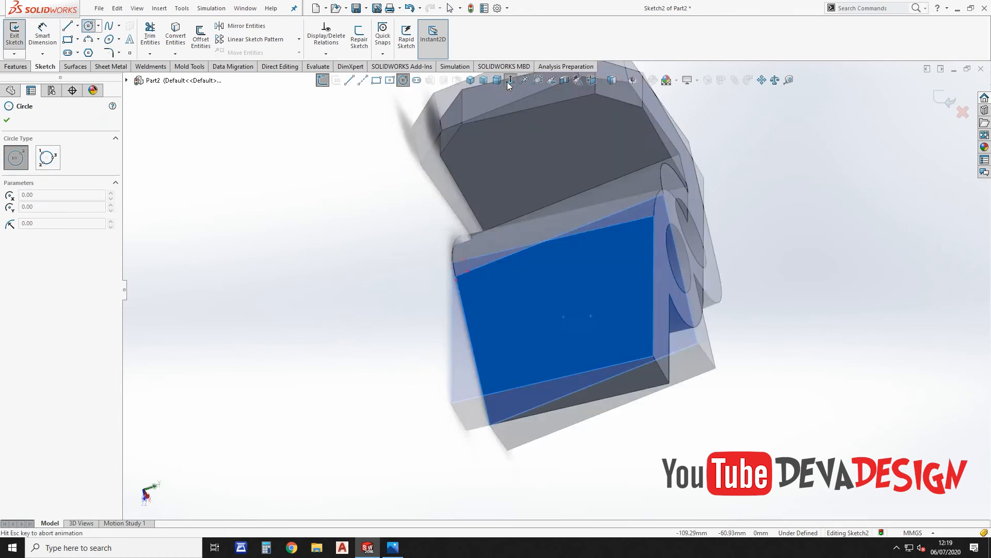
pyautogui.click(700, 197)
pyautogui.click(703, 222)
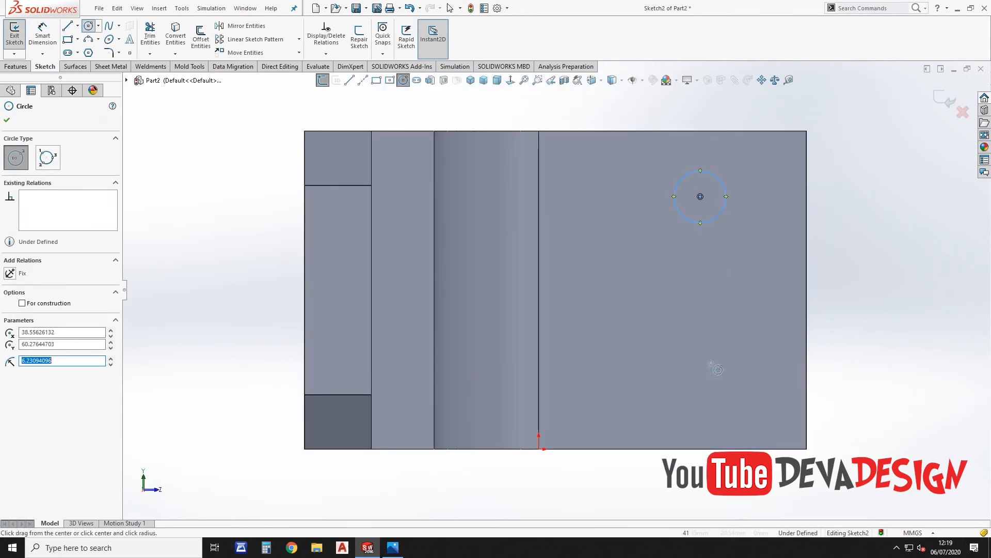
pyautogui.click(700, 375)
pyautogui.click(710, 395)
# Step: Give the two small circles on the flat plate an Equal relation
pyautogui.scroll(2, 710, 395)
pyautogui.press('Escape')
pyautogui.moveTo(600, 145); pyautogui.dragTo(777, 452)
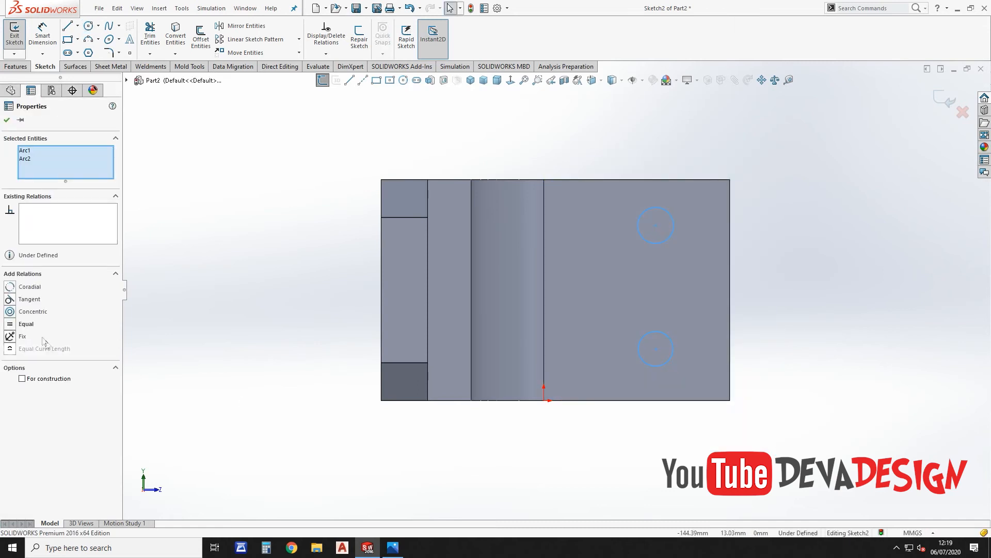
# Step: Draw a vertical centerline joining the centres of the two small circles
pyautogui.click(362, 80)
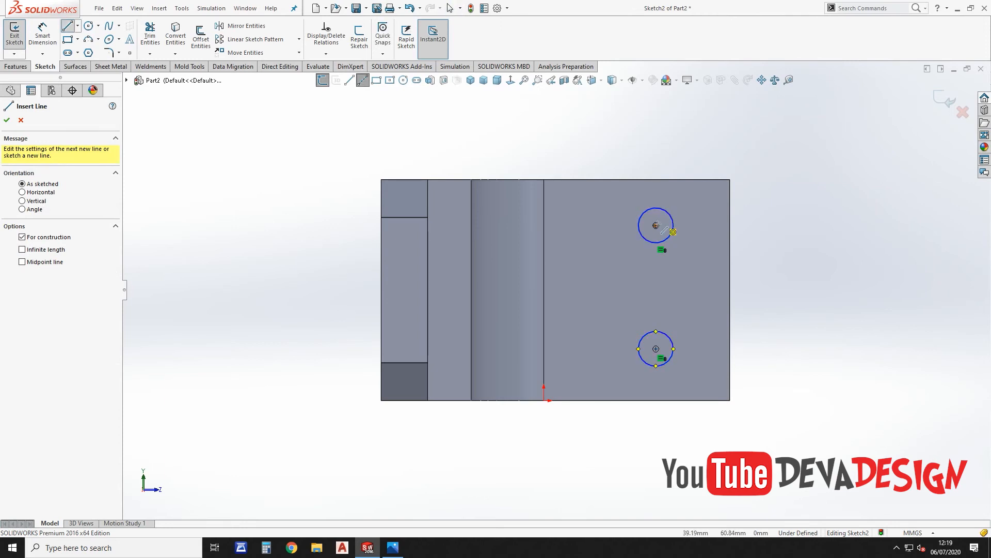
pyautogui.click(656, 225)
pyautogui.click(656, 348)
pyautogui.press('Escape')
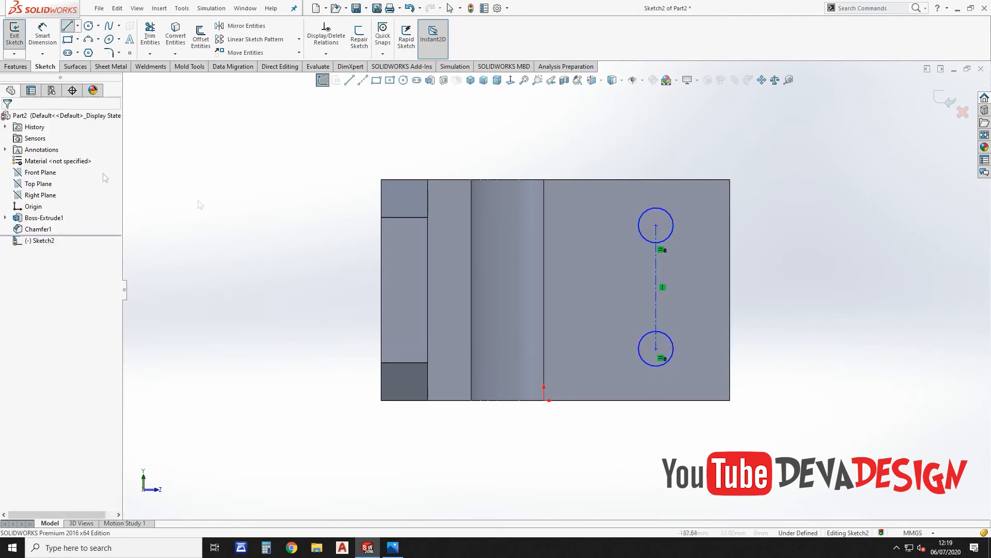
# Step: Dimension one of the small circles on the flat plate with a 12 mm diameter
pyautogui.click(43, 35)
pyautogui.click(666, 213)
pyautogui.click(630, 161)
pyautogui.write('12')
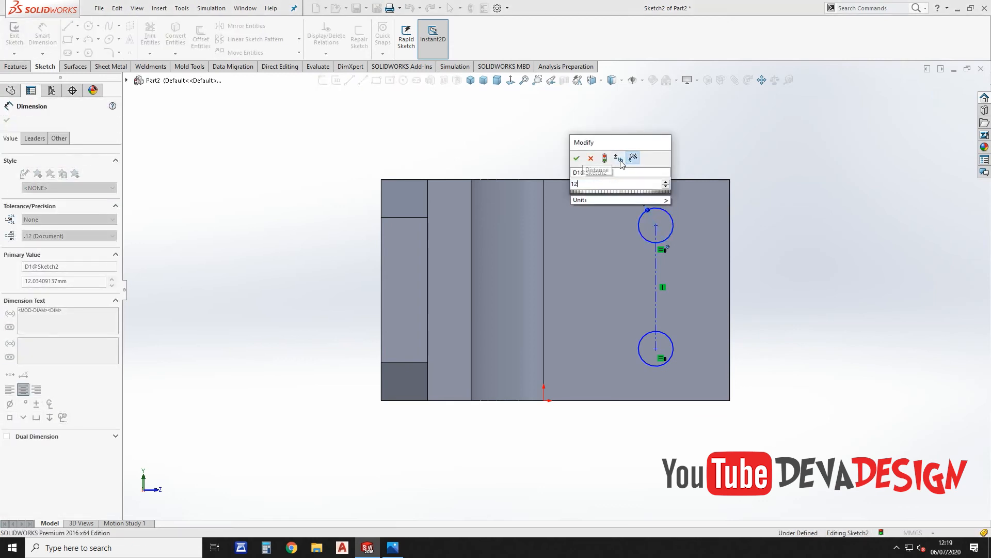
pyautogui.press('Return')
# Step: Check the hole spacing in the reference drawing and set the circles' centerline 16 mm from the plate's free end edge
pyautogui.hotkey('alt', 'Tab')
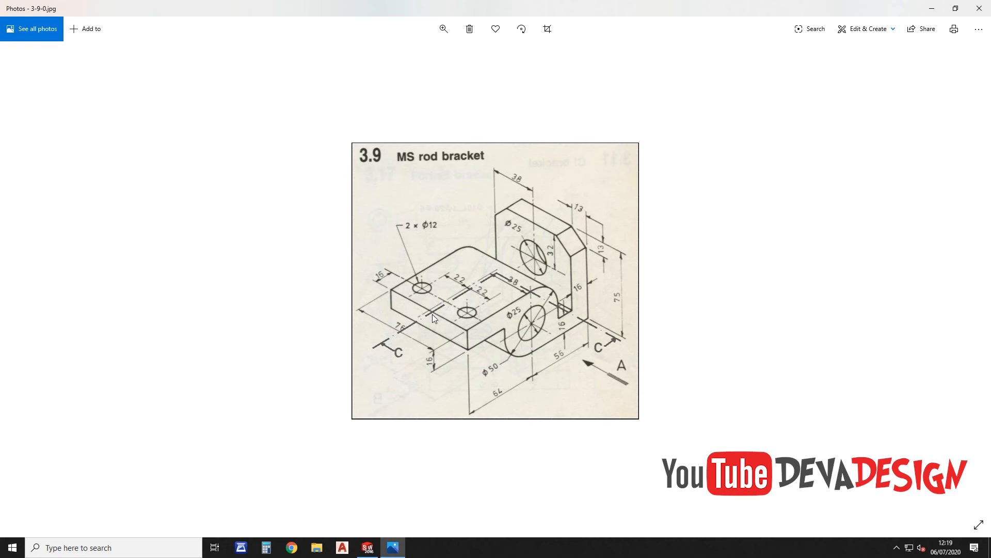
pyautogui.hotkey('alt', 'Tab')
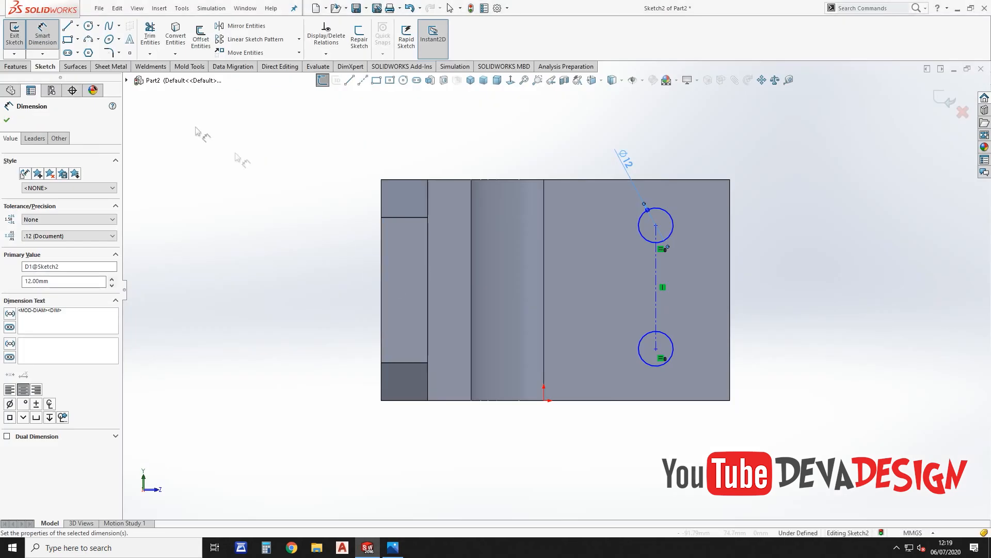
pyautogui.click(656, 265)
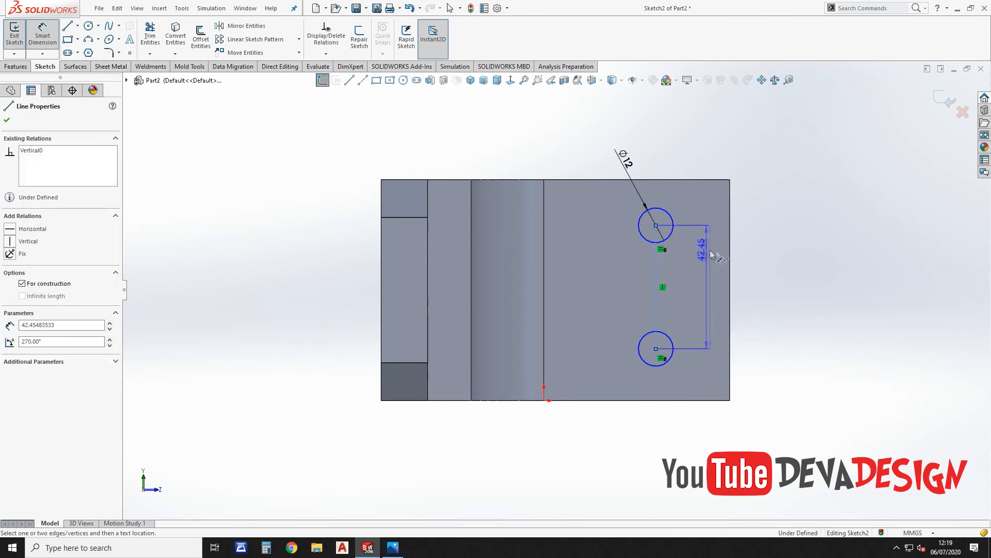
pyautogui.click(730, 266)
pyautogui.click(702, 152)
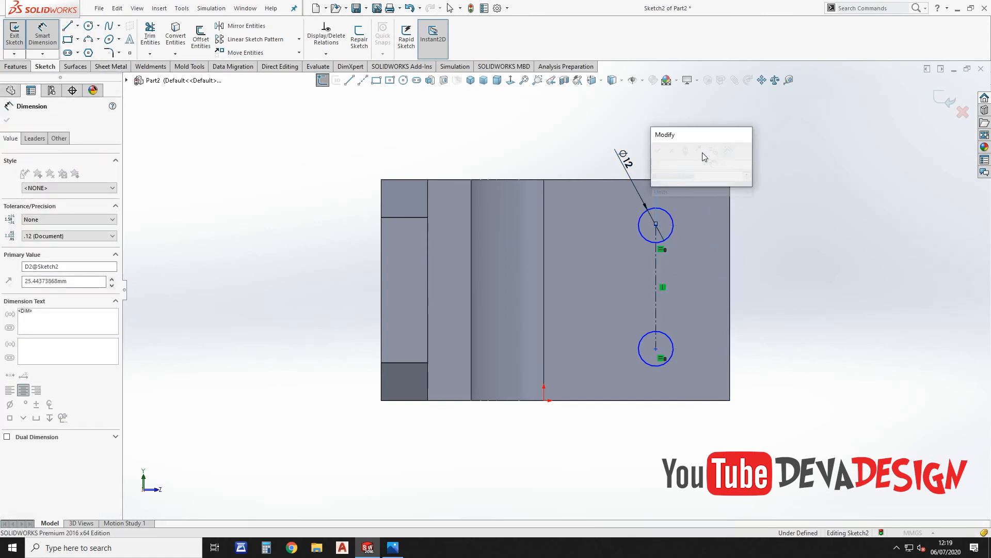
pyautogui.write('16')
pyautogui.press('Return')
# Step: Draw a centerline from the vertical centerline's midpoint to the free end edge's midpoint and make it horizontal
pyautogui.click(363, 80)
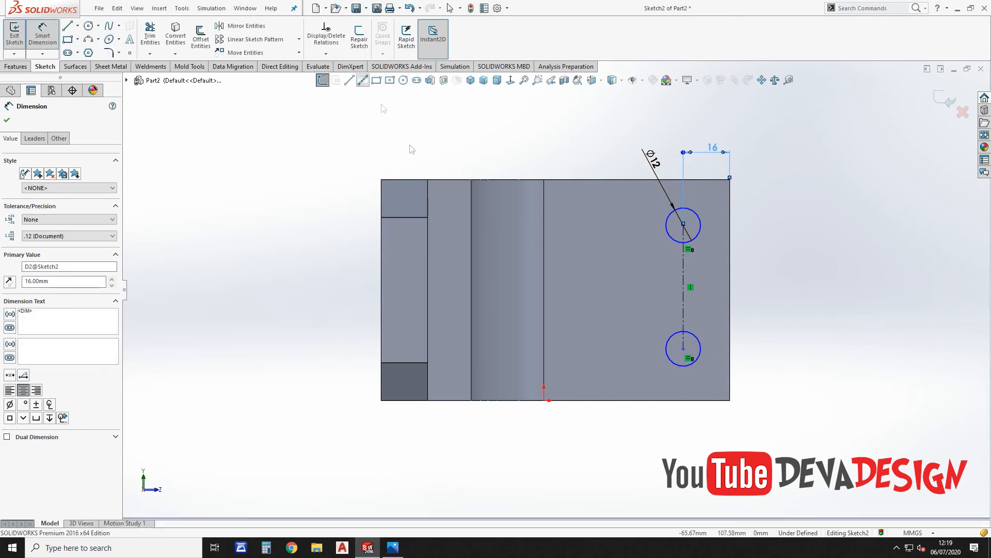
pyautogui.click(684, 287)
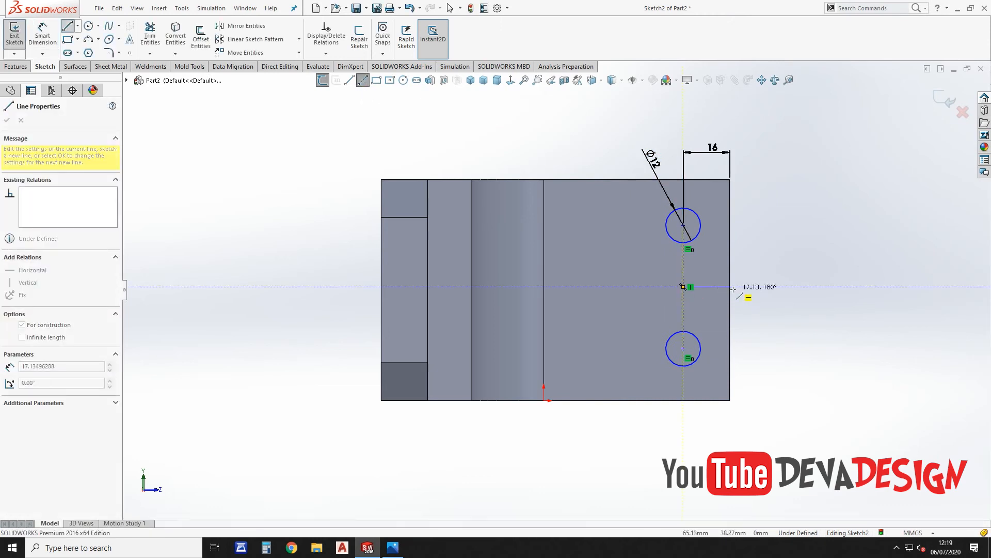
pyautogui.click(730, 289)
pyautogui.press('Escape')
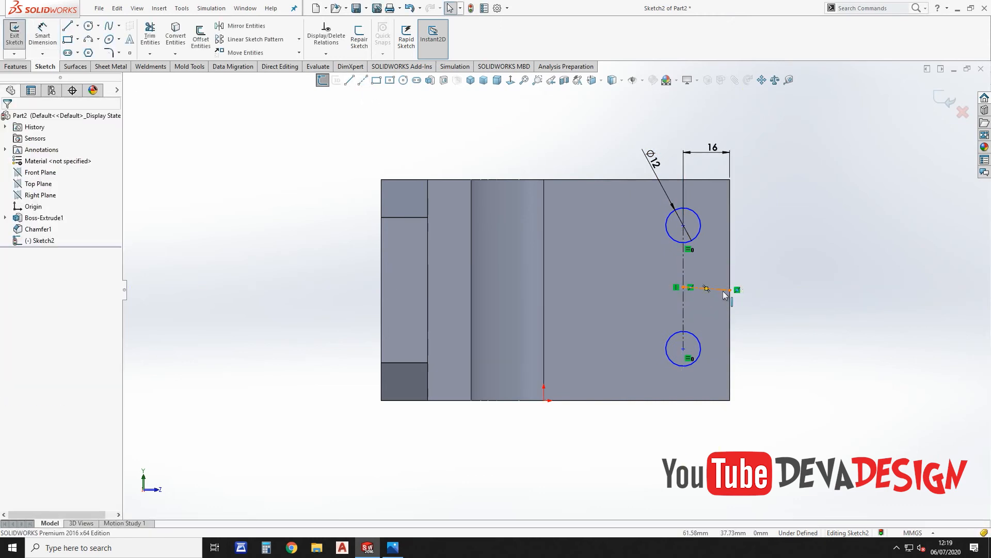
pyautogui.click(722, 290)
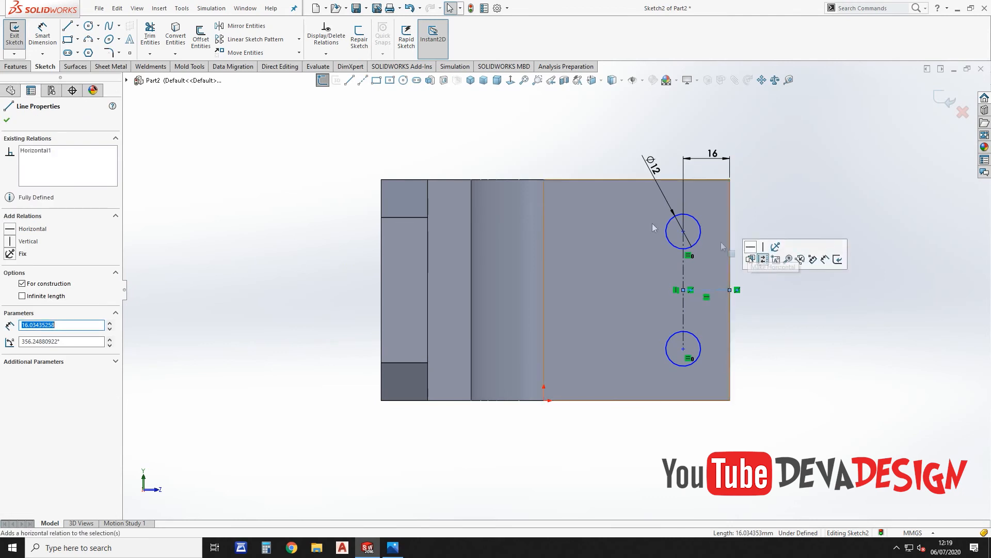
pyautogui.click(750, 251)
# Step: Set the distance from the upper circle's centre to the horizontal centerline to 22 mm
pyautogui.click(697, 247)
pyautogui.click(753, 251)
pyautogui.write('22')
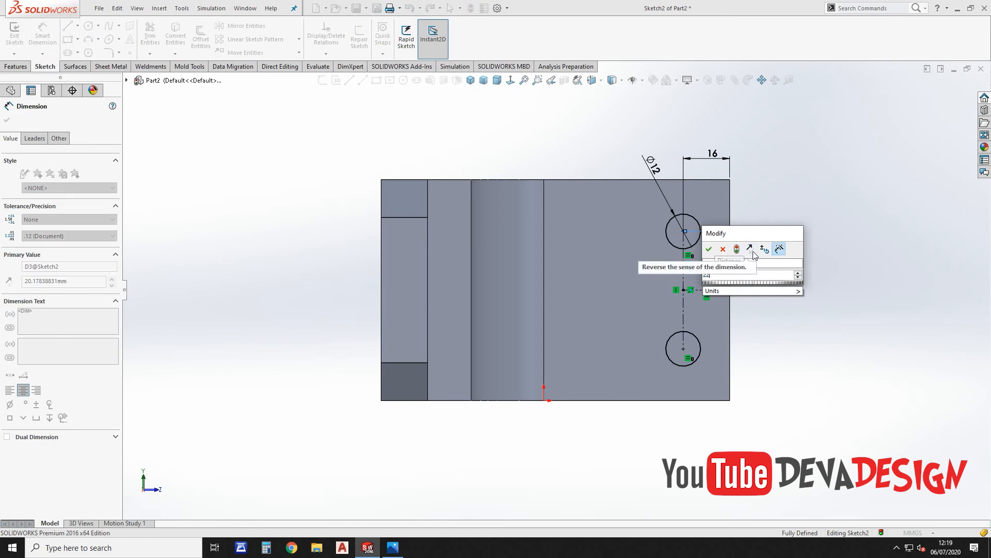
pyautogui.press('Return')
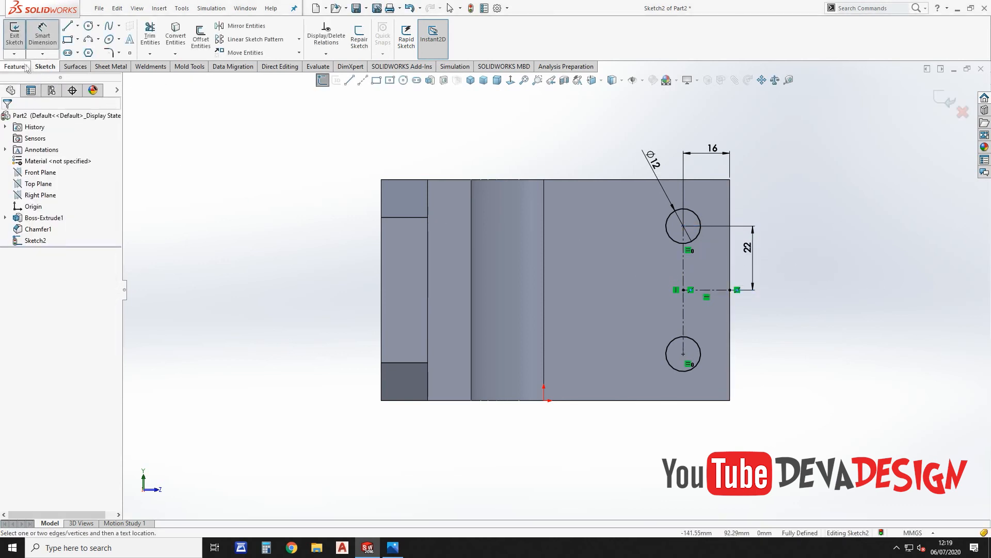
# Step: Cut the two circles through the flat plate with an Extruded Cut set to Through All
pyautogui.click(17, 67)
pyautogui.click(154, 36)
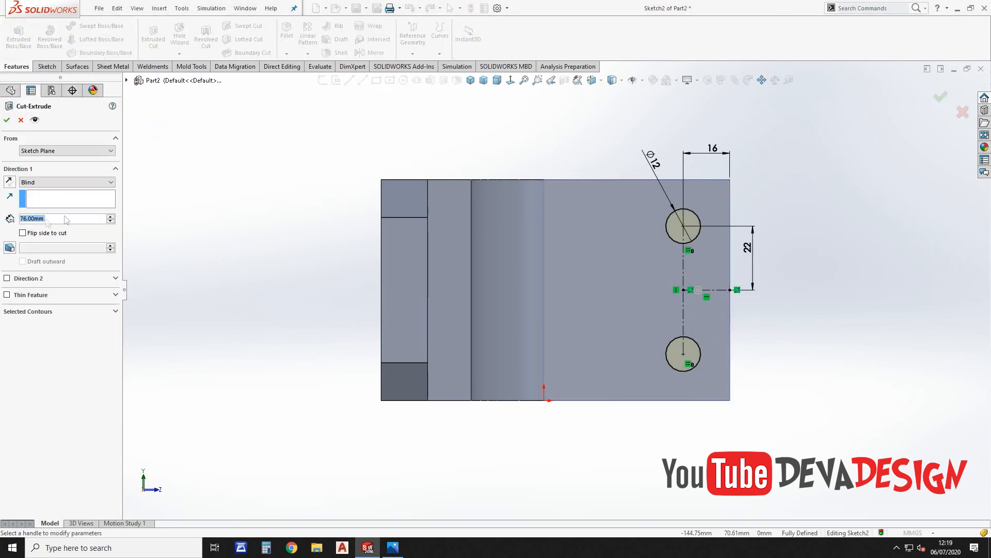
pyautogui.click(62, 182)
pyautogui.click(36, 196)
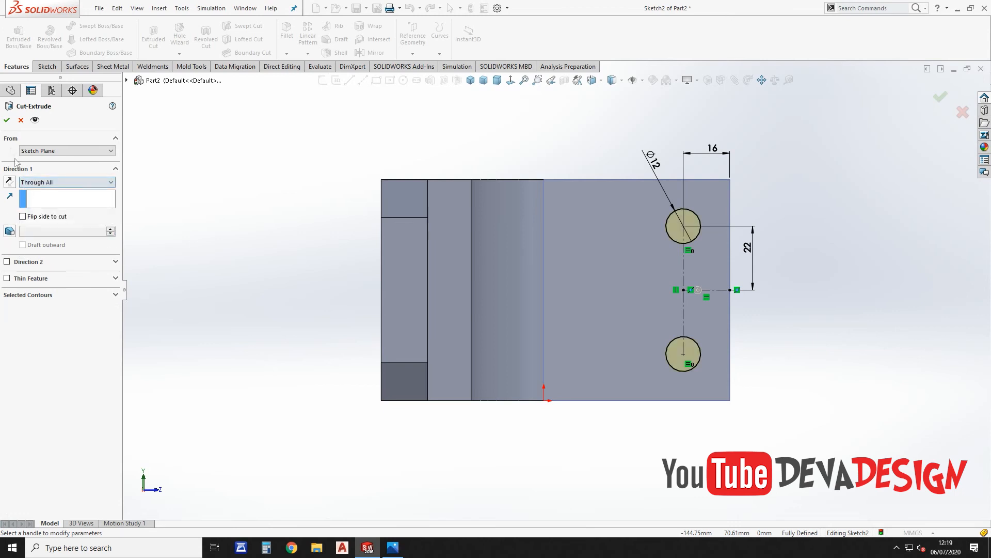
pyautogui.click(7, 117)
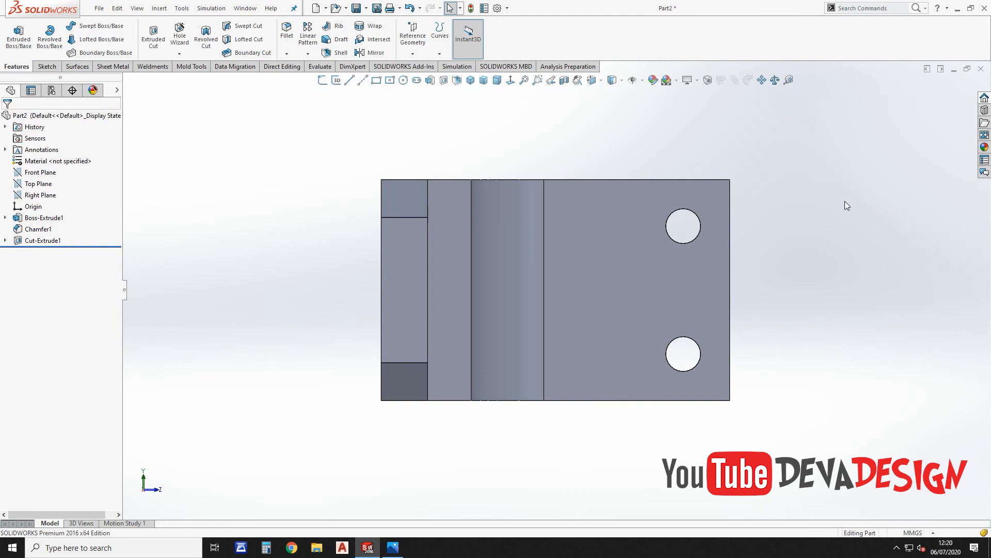
# Step: Check the reference drawing, open a sketch on the upright plate's outer face and draw a circle about 31 mm in diameter near its middle
pyautogui.hotkey('ctrl', '7')
pyautogui.moveTo(854, 153); pyautogui.dragTo(659, 308, button='middle')
pyautogui.hotkey('alt', 'Tab')
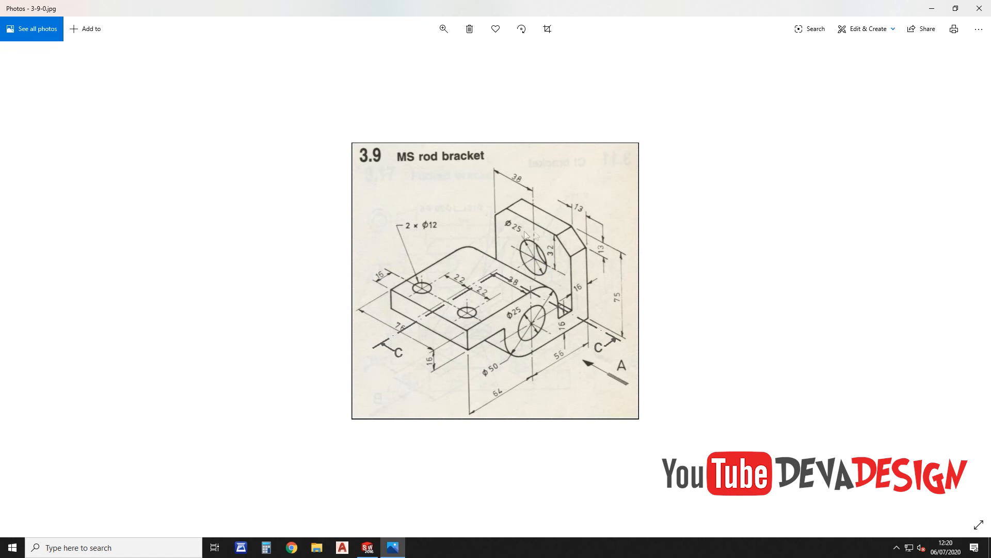
pyautogui.hotkey('alt', 'Tab')
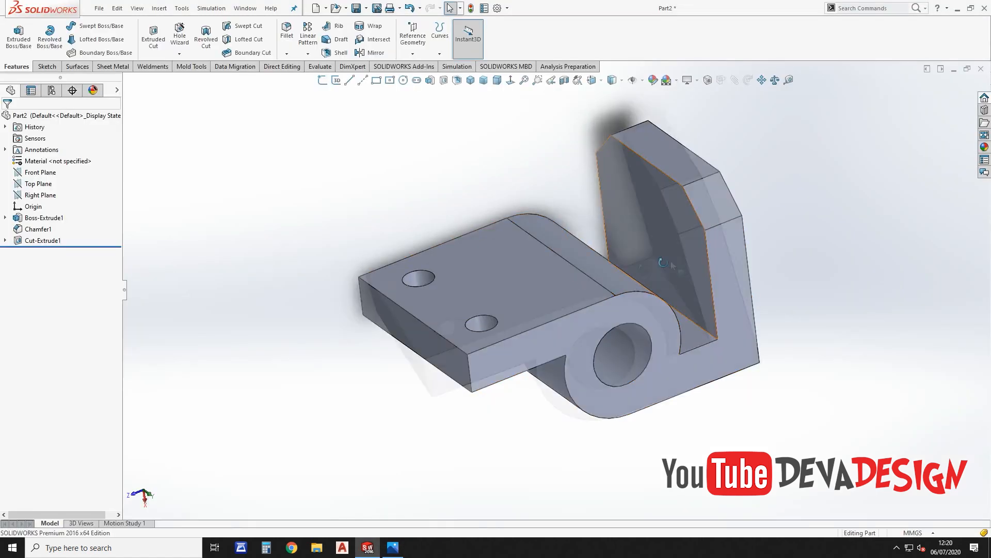
pyautogui.moveTo(671, 267); pyautogui.dragTo(552, 253, button='middle')
pyautogui.click(551, 251)
pyautogui.click(592, 223)
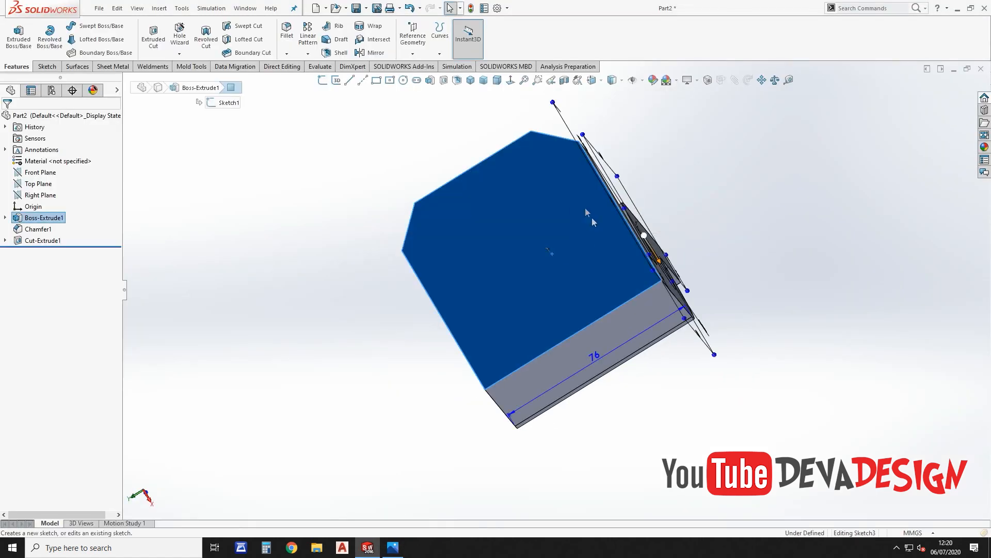
pyautogui.click(511, 80)
pyautogui.click(403, 81)
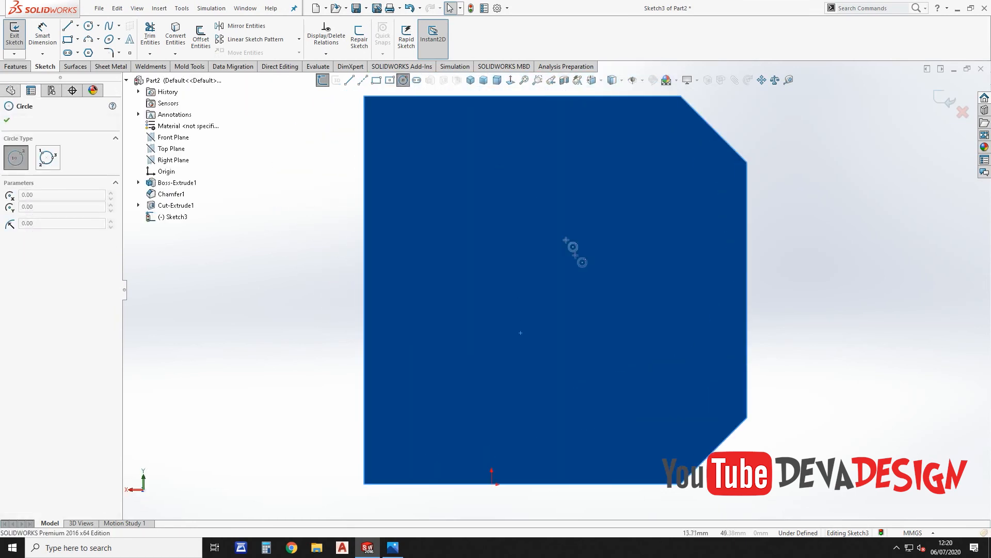
pyautogui.click(581, 281)
pyautogui.click(602, 359)
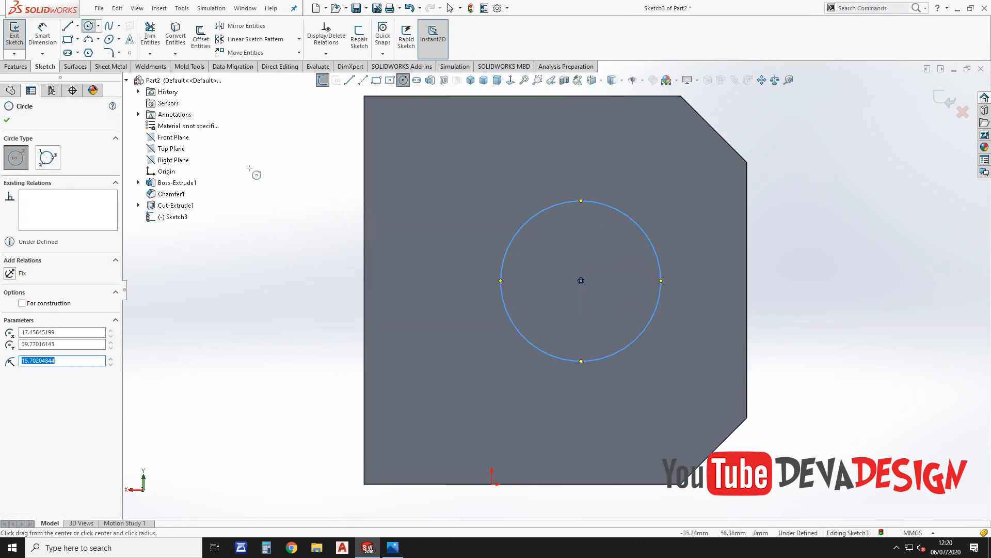
# Step: Set the diameter of the circle on the upright plate to 25 mm
pyautogui.click(42, 36)
pyautogui.click(637, 220)
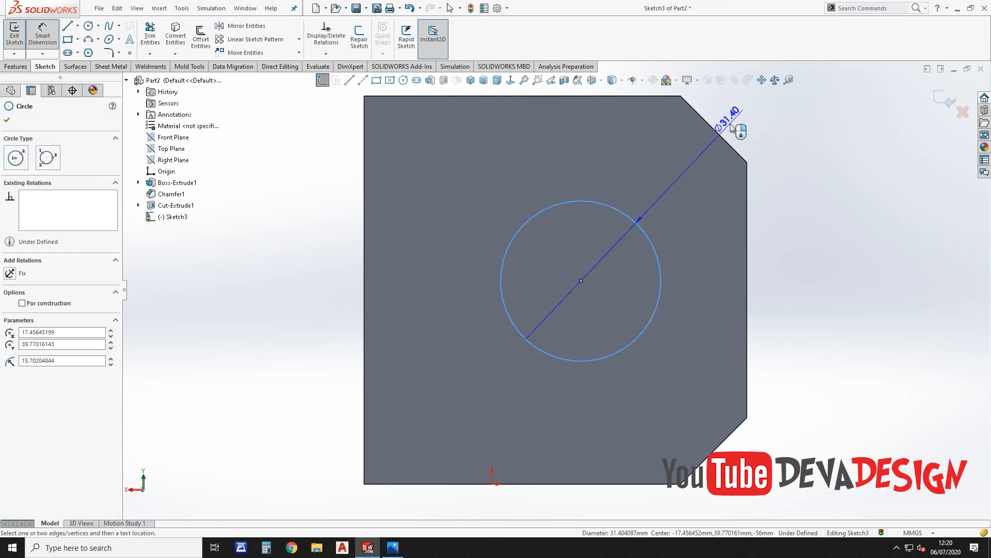
pyautogui.click(730, 128)
pyautogui.write('25')
pyautogui.click(687, 119)
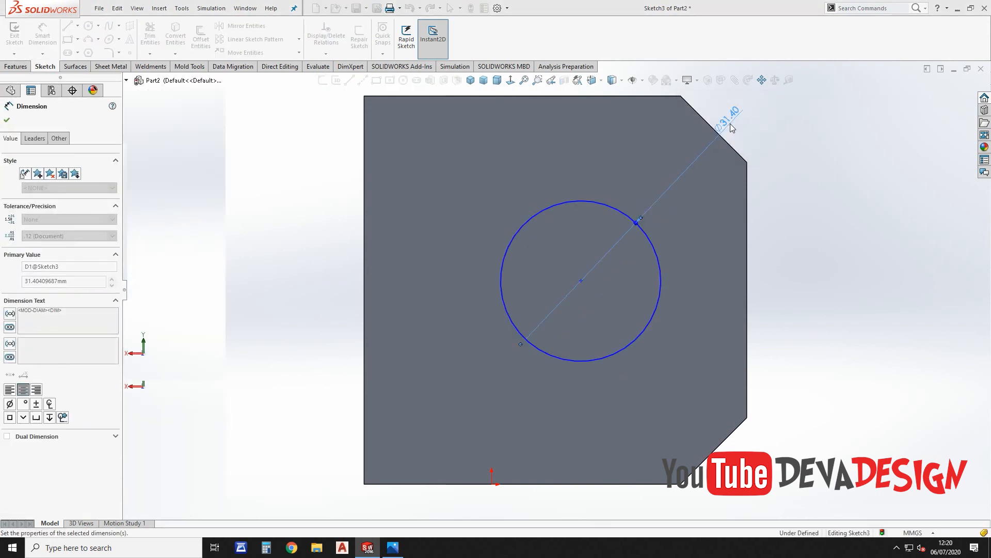
# Step: Set the circle's centre 32 mm from the upright plate's short edge between the two chamfers
pyautogui.click(645, 273)
pyautogui.click(746, 284)
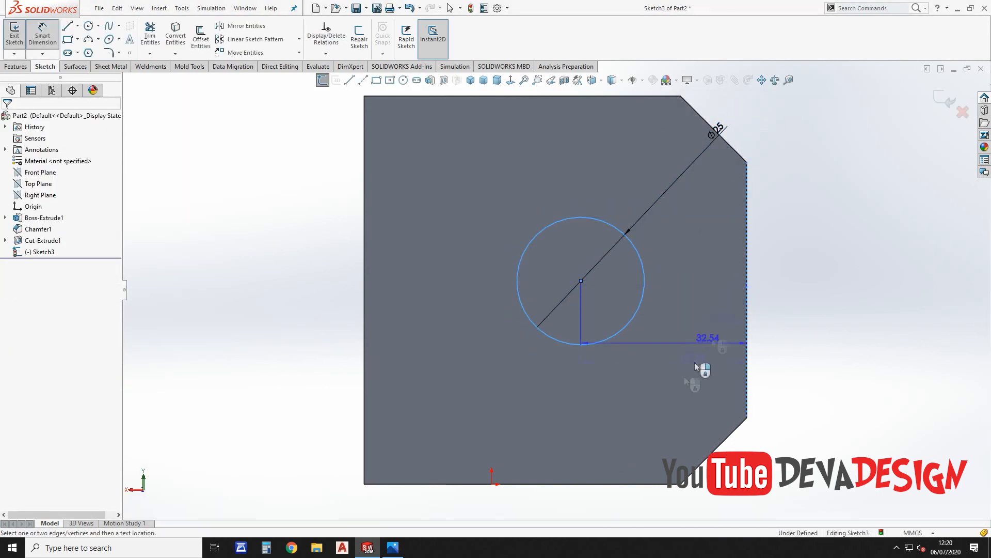
pyautogui.click(677, 394)
pyautogui.write('32')
pyautogui.press('Return')
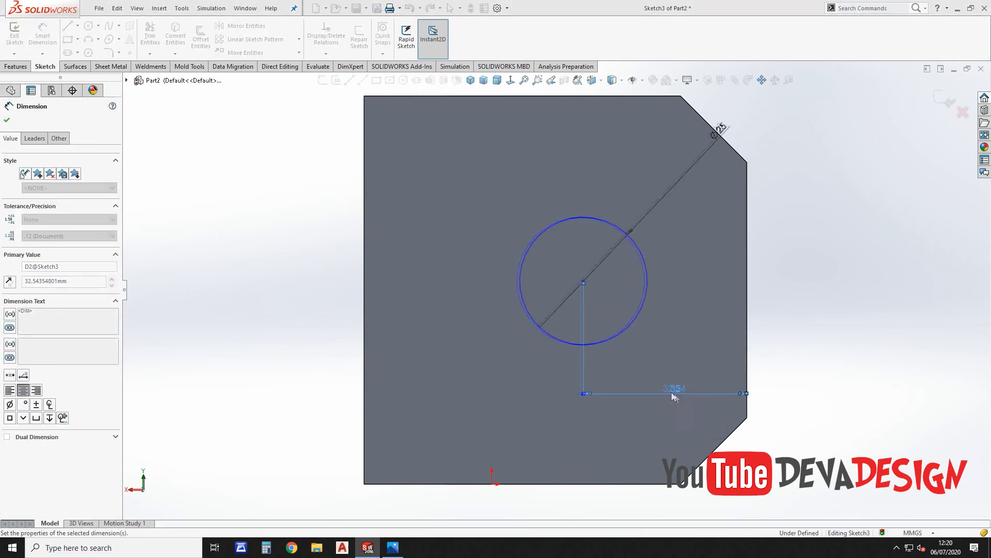
# Step: Draw a centerline from the circle's centre to the midpoint of the edge between the chamfers and make it horizontal
pyautogui.click(364, 82)
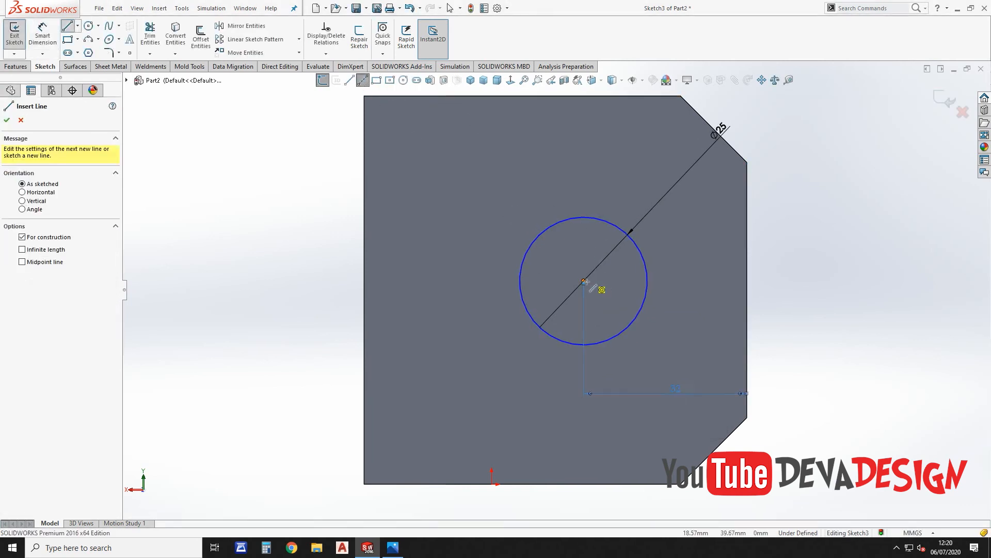
pyautogui.click(584, 282)
pyautogui.click(747, 291)
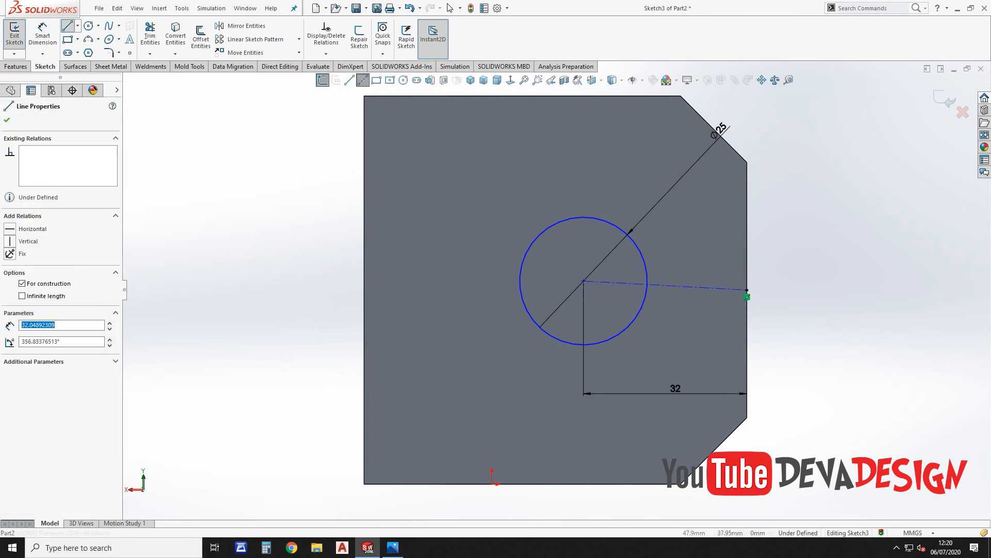
pyautogui.press('Escape')
pyautogui.click(766, 246)
pyautogui.click(818, 165)
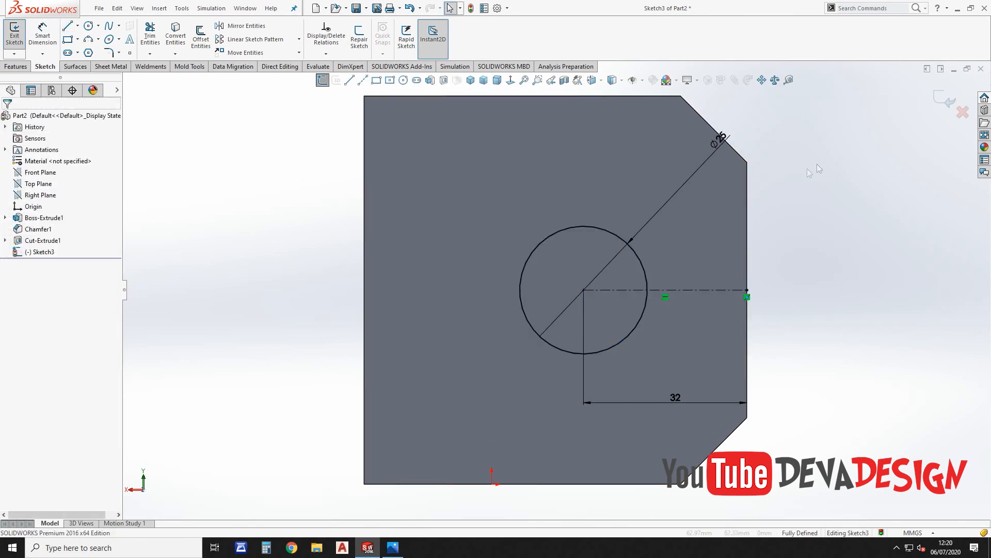
# Step: Cut the 25 mm circle through the upright plate, using Up To Surface with the plate's inner face as the end
pyautogui.click(4, 68)
pyautogui.click(154, 32)
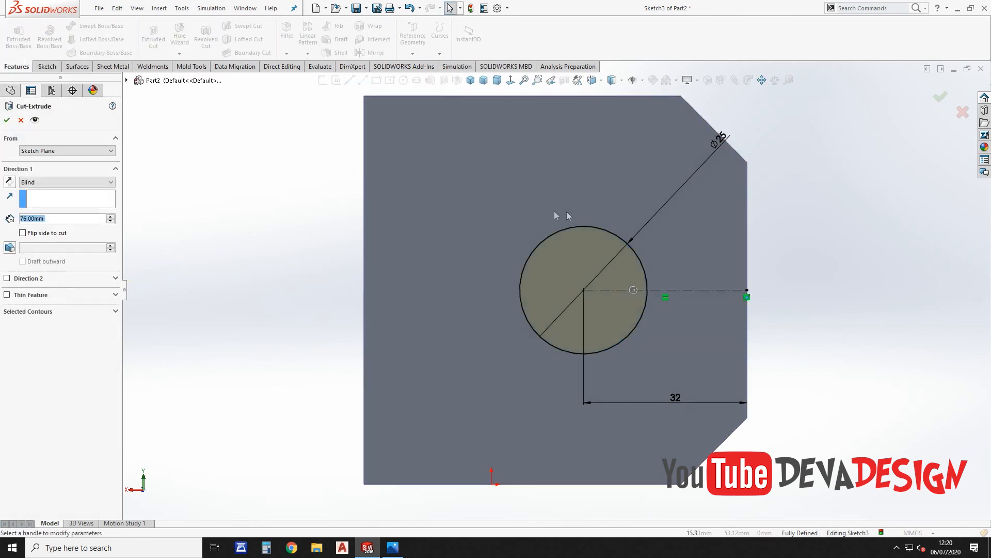
pyautogui.click(45, 183)
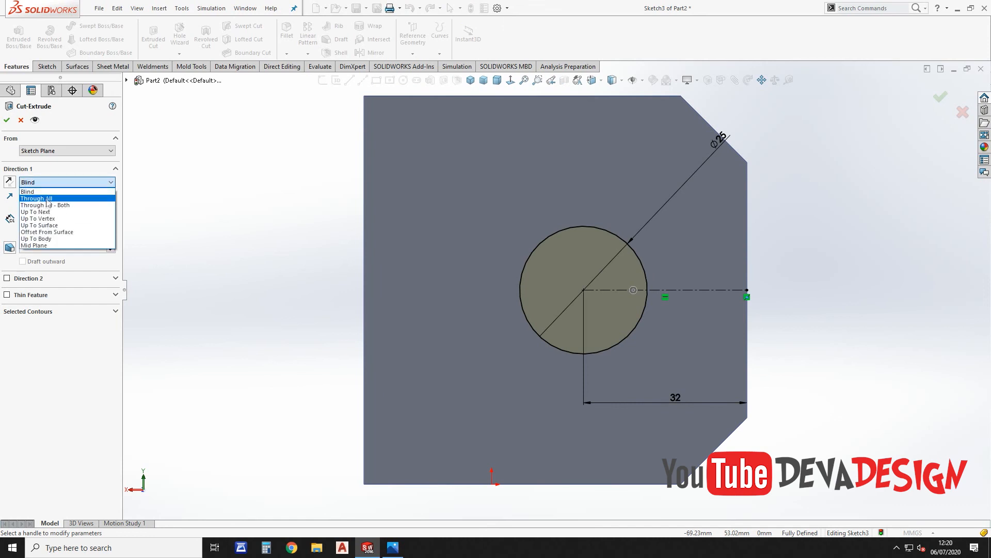
pyautogui.click(39, 225)
pyautogui.moveTo(476, 210); pyautogui.dragTo(331, 252, button='middle')
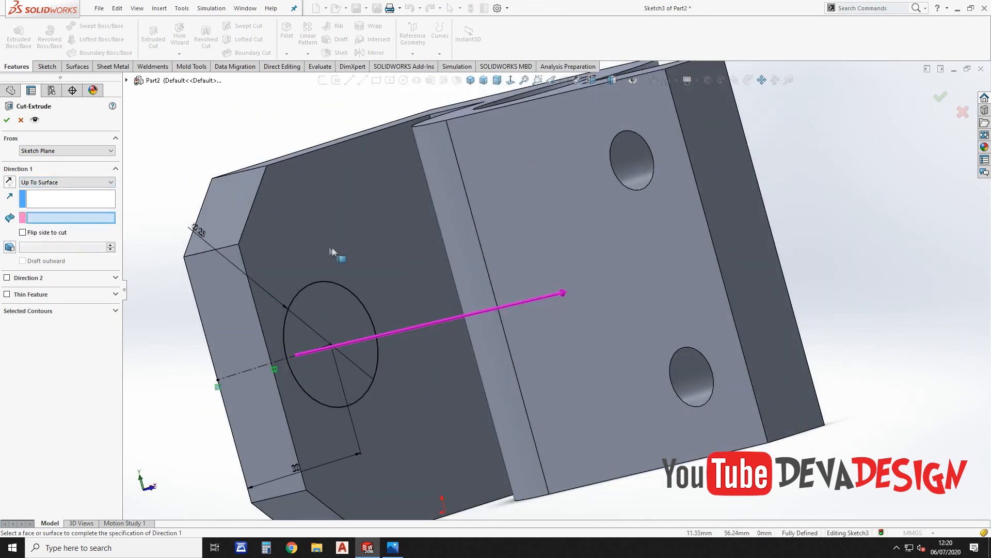
pyautogui.click(375, 246)
pyautogui.click(940, 98)
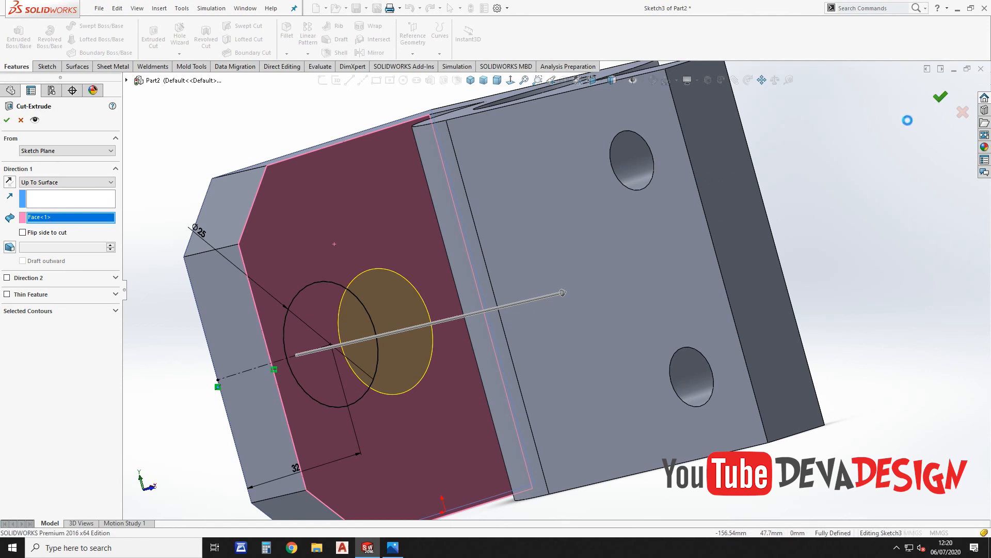
# Step: Inspect the bracket from an isometric angle and bring up the reference drawing in Photos to compare
pyautogui.click(472, 84)
pyautogui.moveTo(454, 196); pyautogui.dragTo(560, 295, button='middle')
pyautogui.click(853, 206)
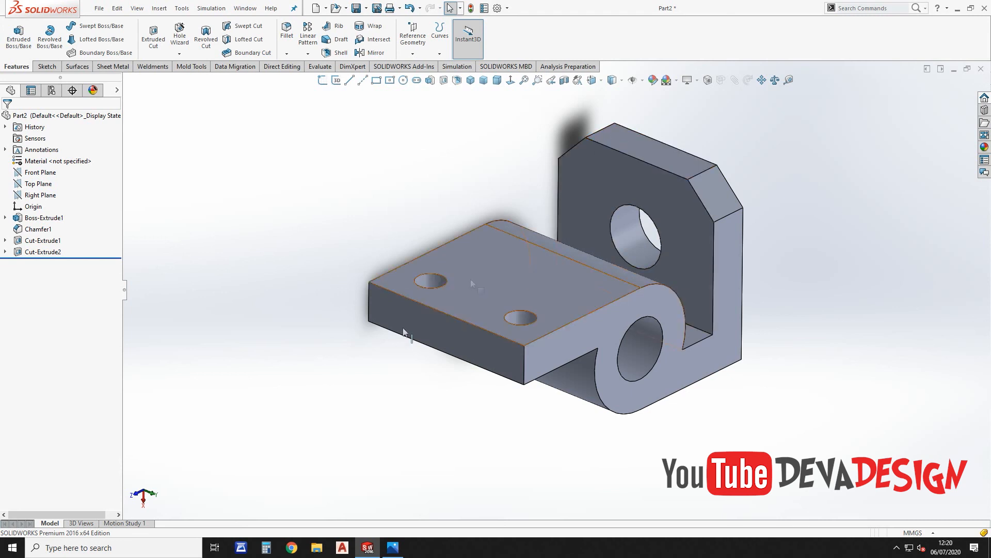
pyautogui.click(393, 549)
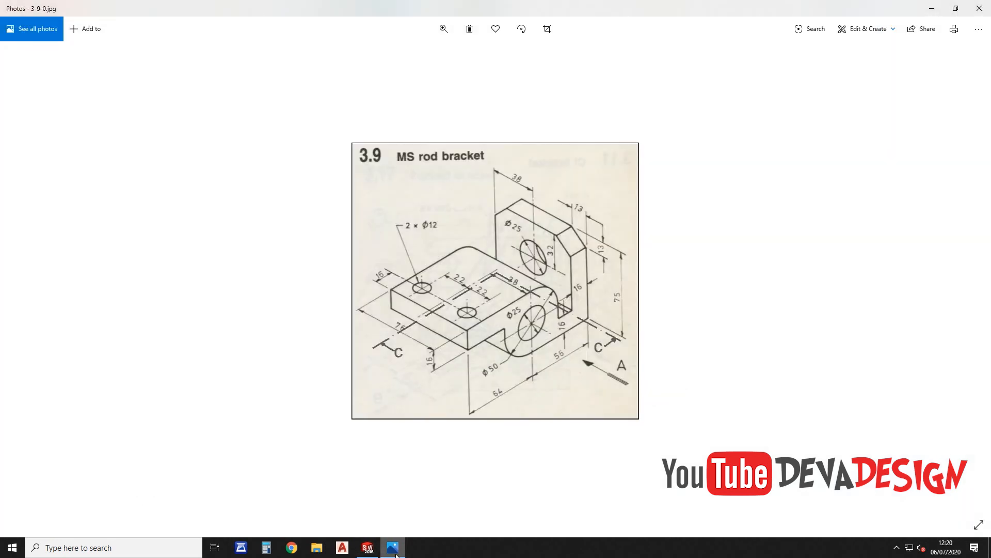